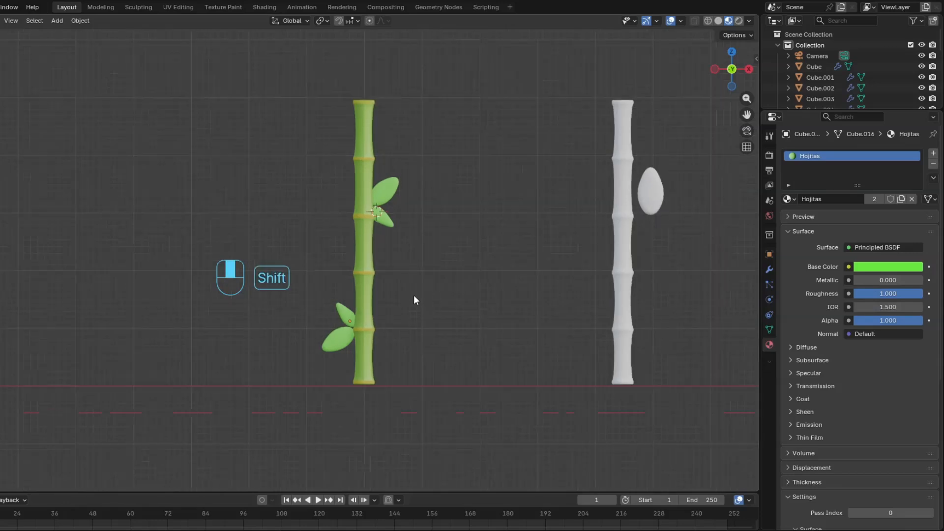
- Leave the isolated view and give the panda's head a new material named Blanco with a white base color
{"action": "key", "text": "KP_Divide"}
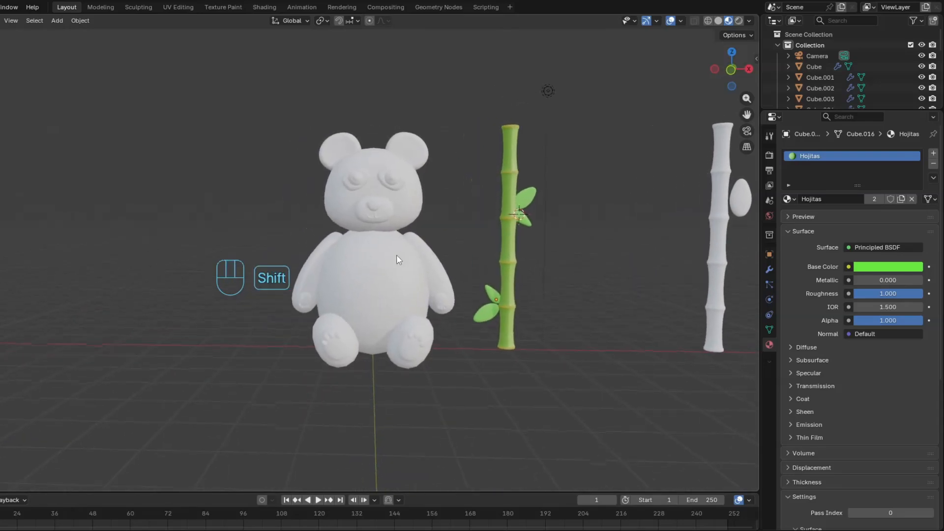
{"action": "left_click", "coordinate": [375, 197]}
{"action": "left_click", "coordinate": [825, 199]}
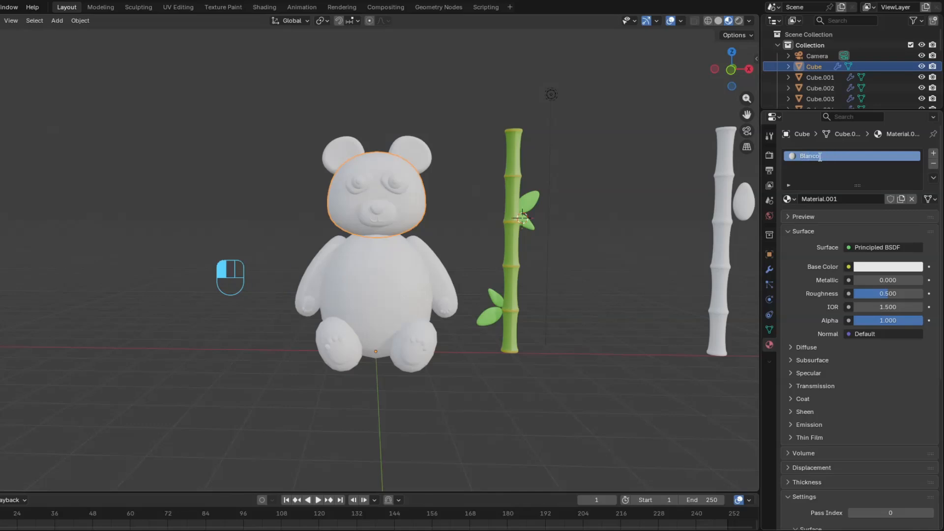
{"action": "left_click", "coordinate": [869, 268]}
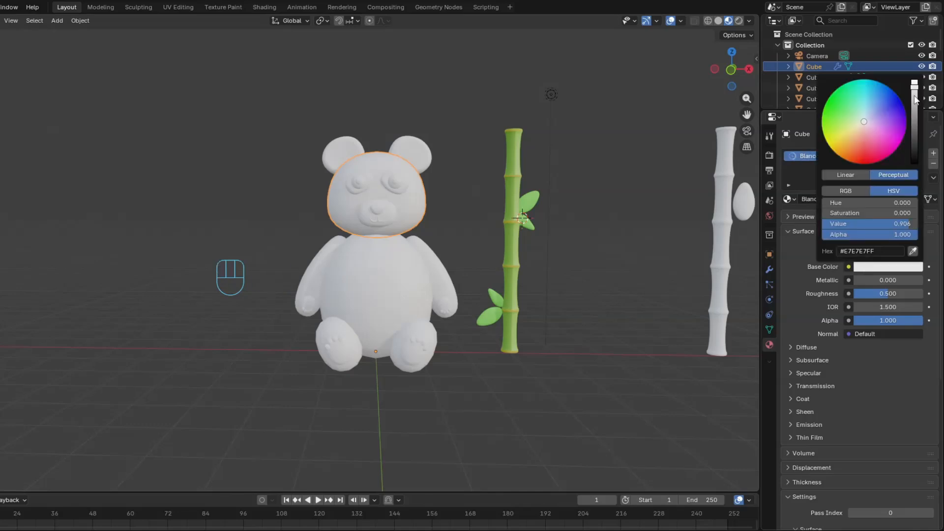
- Give the arms a new black material named Negro (#000000), and set the roughness of Negro and the head's Blanco material to 1.000
{"action": "left_click", "coordinate": [402, 274]}
{"action": "left_click", "coordinate": [810, 173]}
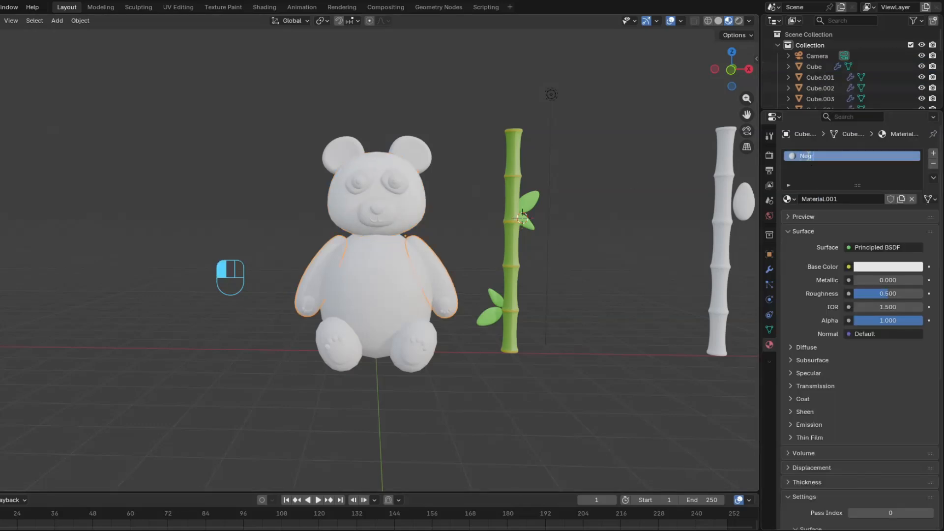
{"action": "left_click", "coordinate": [888, 266]}
{"action": "left_click_drag", "start_coordinate": [915, 85], "coordinate": [915, 162]}
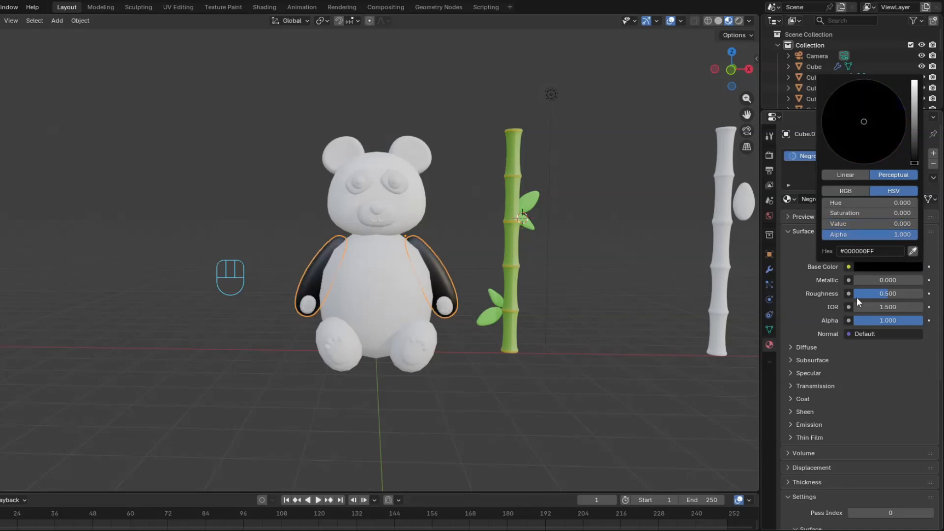
{"action": "middle_click_drag", "start_coordinate": [494, 311], "coordinate": [432, 211], "text": "shift"}
{"action": "left_click", "coordinate": [389, 191]}
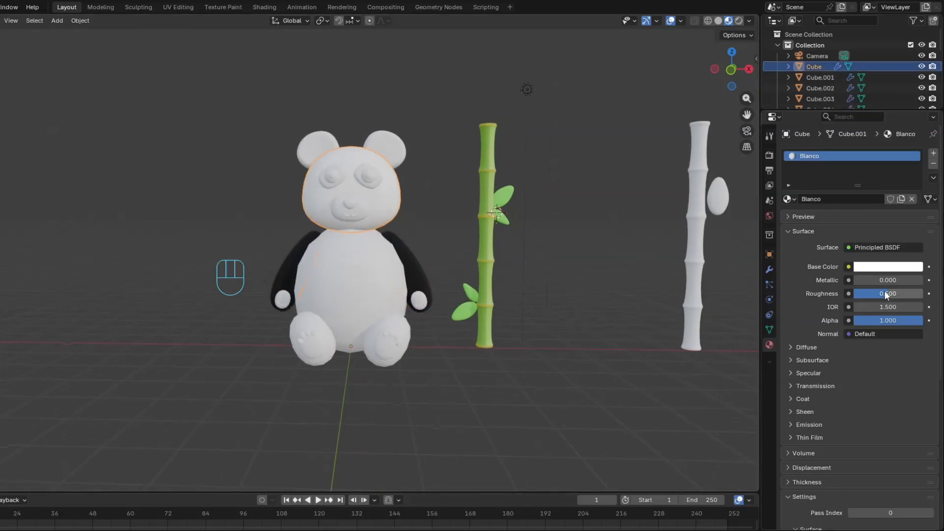
- Assign the existing Negro material to the panda's feet
{"action": "left_click", "coordinate": [407, 328]}
{"action": "left_click", "coordinate": [789, 199]}
{"action": "left_click", "coordinate": [811, 279]}
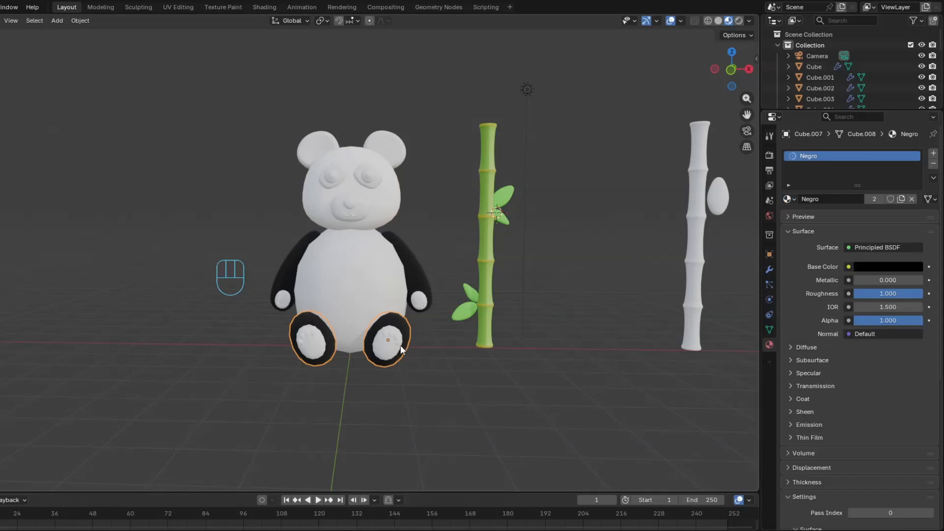
{"action": "middle_click_drag", "start_coordinate": [401, 358], "coordinate": [392, 347], "text": "shift"}
{"action": "scroll", "coordinate": [398, 329], "scroll_direction": "up", "scroll_amount": 1}
{"action": "left_click", "coordinate": [430, 215]}
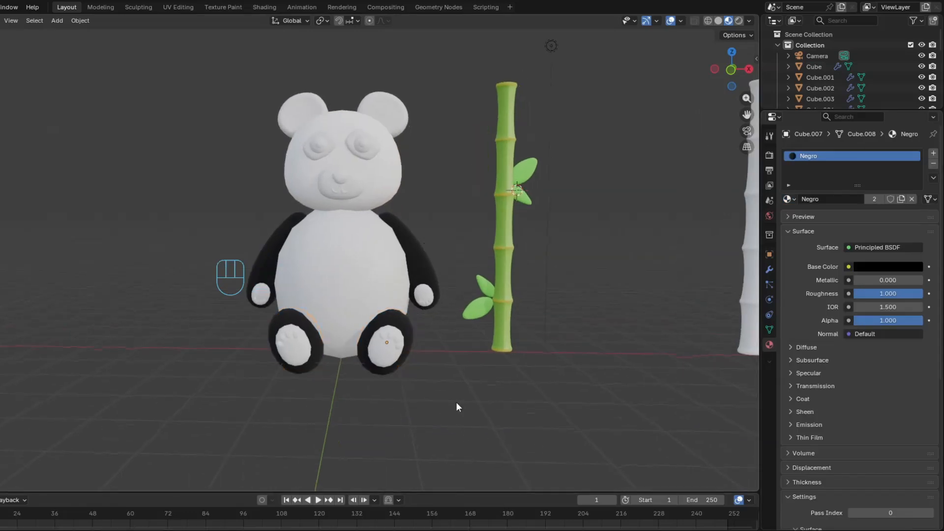
- Assign the existing Negro material to the panda's torso
{"action": "middle_click_drag", "start_coordinate": [455, 400], "coordinate": [441, 327], "text": "shift"}
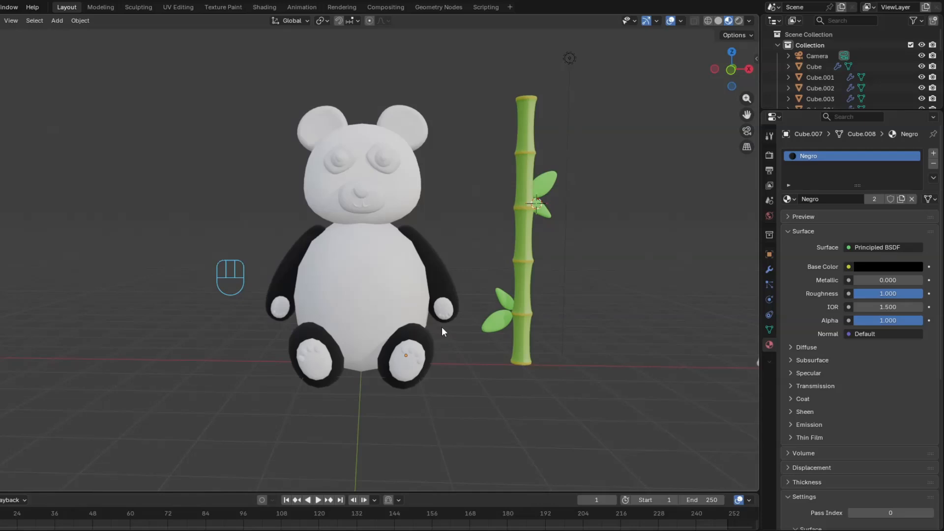
{"action": "scroll", "coordinate": [435, 360], "scroll_direction": "up", "scroll_amount": 1}
{"action": "middle_click_drag", "start_coordinate": [590, 216], "coordinate": [426, 250], "text": "shift"}
{"action": "middle_click_drag", "start_coordinate": [226, 352], "coordinate": [377, 335], "text": "shift"}
{"action": "left_click", "coordinate": [396, 316]}
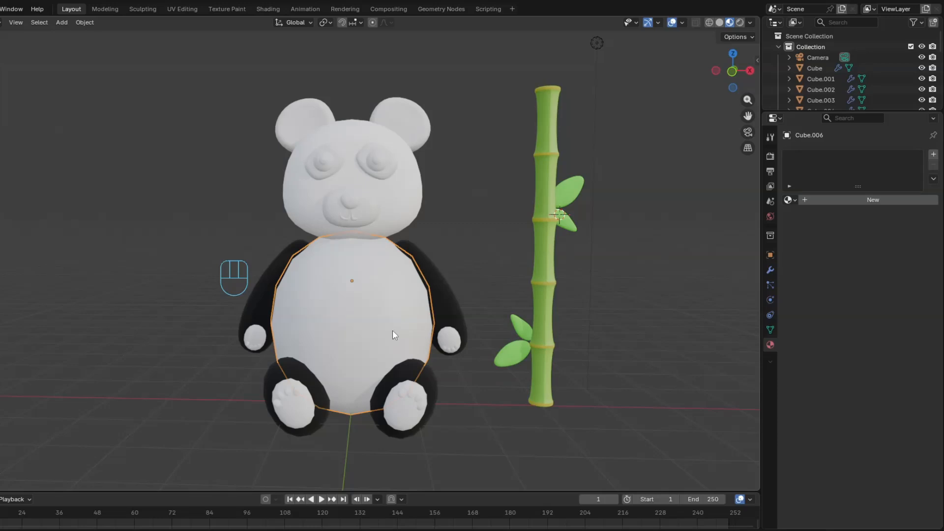
{"action": "left_click", "coordinate": [789, 200]}
{"action": "left_click", "coordinate": [793, 280]}
{"action": "mouse_move", "coordinate": [424, 295]}
{"action": "middle_mouse_down", "text": "shift"}
{"action": "mouse_move", "coordinate": [444, 294]}
{"action": "mouse_move", "coordinate": [430, 280]}
{"action": "middle_mouse_up", "text": "shift"}
- Apply the torso's Subdivision modifier and open its mesh in Edit Mode
{"action": "left_click", "coordinate": [776, 270]}
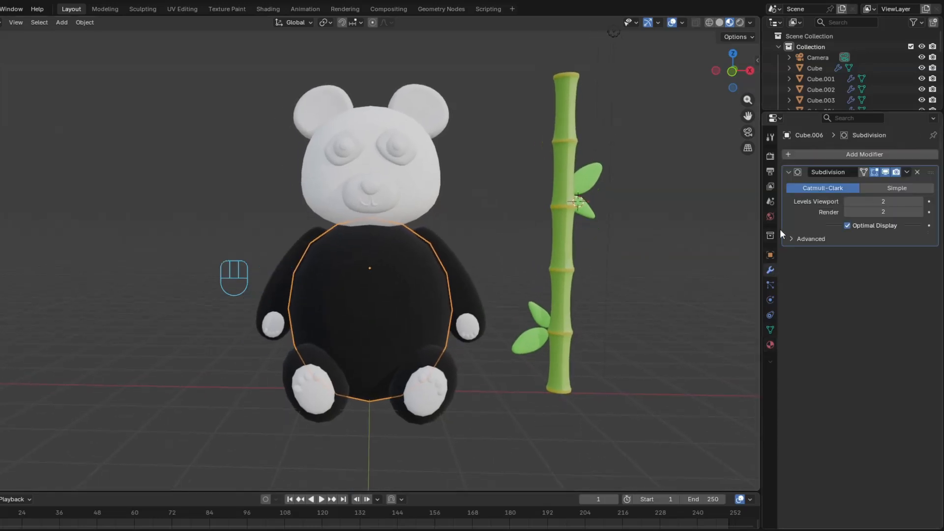
{"action": "key", "text": "ctrl+a"}
{"action": "key", "text": "Tab"}
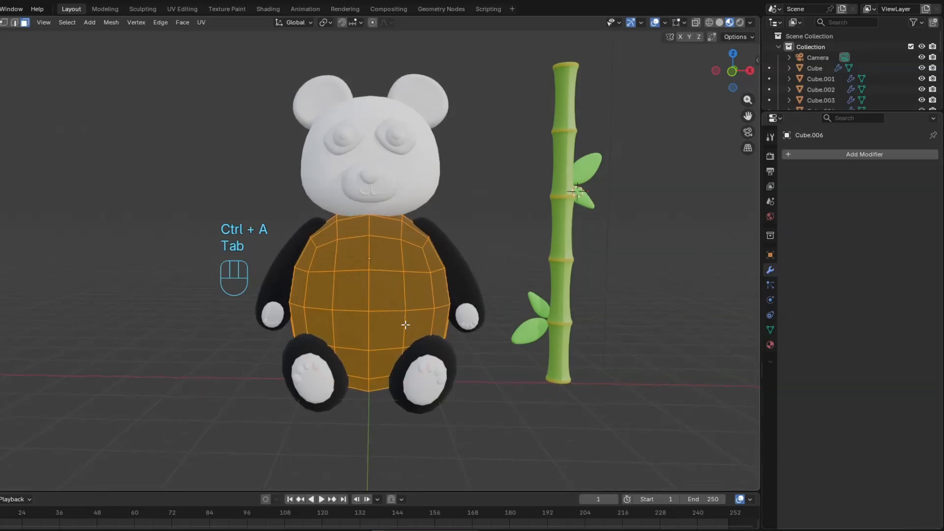
- Select the rings of faces around the torso's lower belly in face selection mode
{"action": "key", "text": "3"}
{"action": "left_click", "coordinate": [405, 325]}
{"action": "left_click", "coordinate": [406, 325], "text": "alt+shift"}
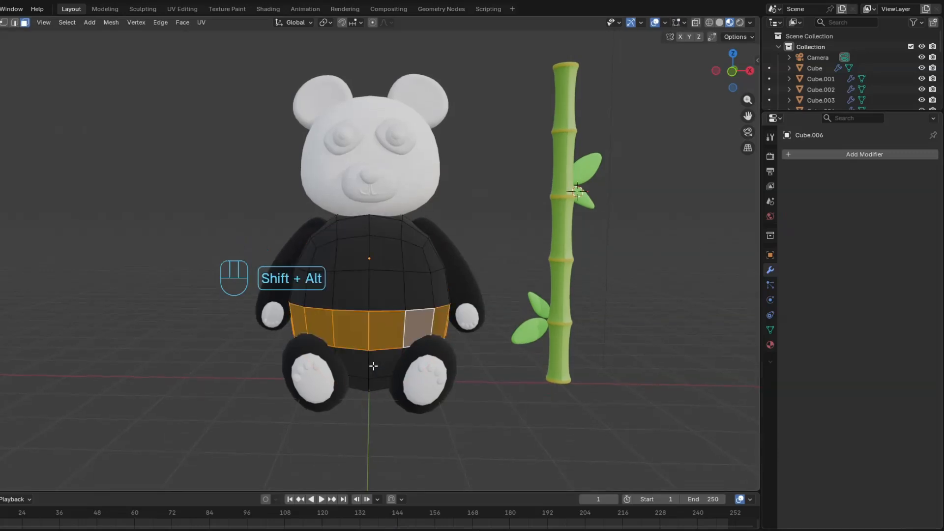
{"action": "left_click", "coordinate": [369, 386], "text": "ctrl"}
{"action": "key", "text": "ctrl+z"}
- Isolate the torso, add its remaining underside faces to the selection with circle select, and restore the full scene
{"action": "key", "text": "KP_Divide"}
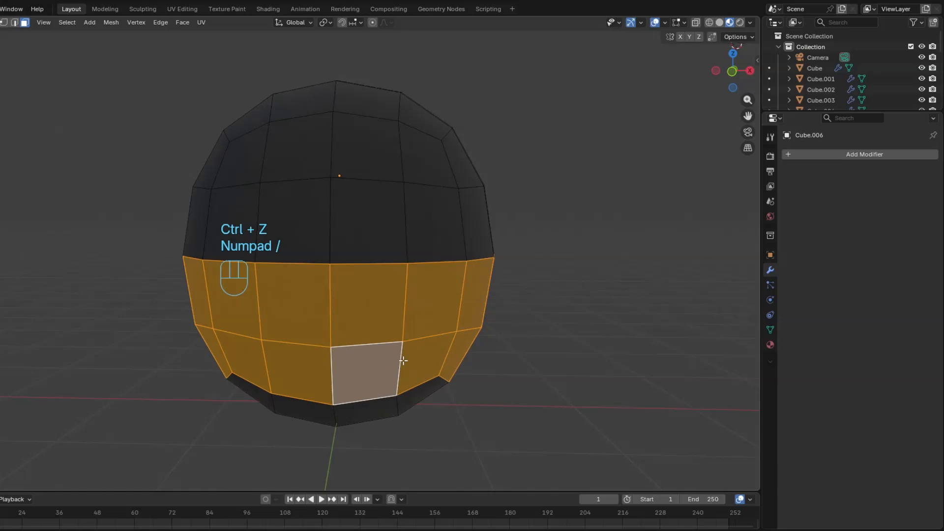
{"action": "middle_click_drag", "start_coordinate": [408, 372], "coordinate": [406, 327]}
{"action": "key", "text": "c"}
{"action": "mouse_move", "coordinate": [419, 344]}
{"action": "left_mouse_down"}
{"action": "mouse_move", "coordinate": [281, 350]}
{"action": "mouse_move", "coordinate": [428, 343]}
{"action": "left_mouse_up"}
{"action": "middle_click_drag", "start_coordinate": [427, 344], "coordinate": [428, 280]}
{"action": "left_click_drag", "start_coordinate": [428, 280], "coordinate": [444, 299]}
{"action": "left_click_drag", "start_coordinate": [243, 249], "coordinate": [246, 313]}
{"action": "right_click", "coordinate": [369, 210]}
{"action": "middle_click_drag", "start_coordinate": [369, 210], "coordinate": [377, 307]}
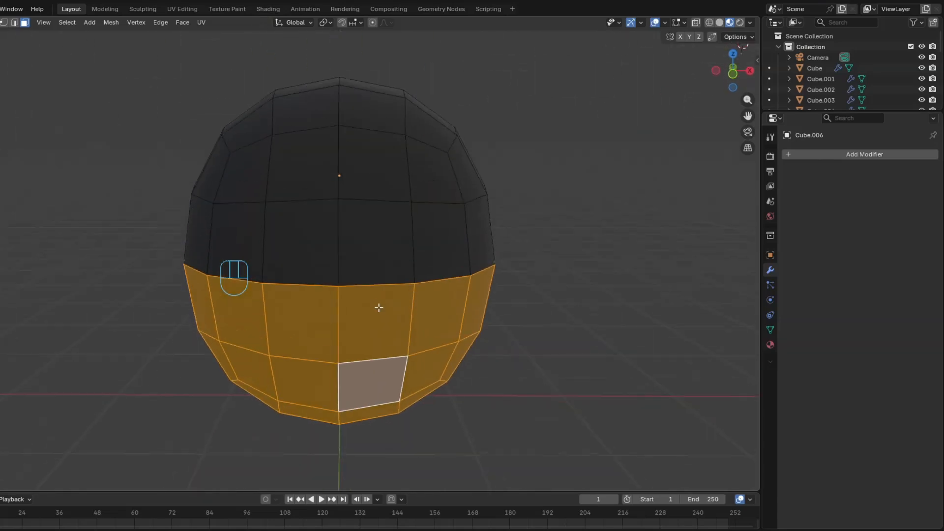
{"action": "key", "text": "KP_Divide"}
- Add the next face ring above to the selection and assign the selected belly faces Blanco through a second material slot
{"action": "left_click", "coordinate": [407, 294], "text": "alt+shift"}
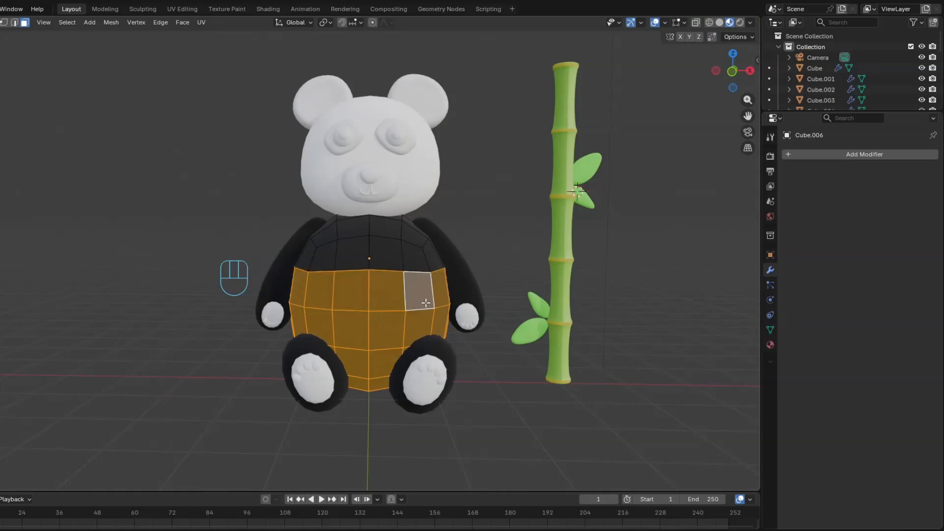
{"action": "left_click", "coordinate": [770, 345]}
{"action": "left_click", "coordinate": [932, 154]}
{"action": "left_click", "coordinate": [789, 222]}
{"action": "left_click", "coordinate": [816, 283]}
{"action": "left_click", "coordinate": [807, 234]}
{"action": "key", "text": "Tab"}
- Assign the existing Negro material to the panda's ears
{"action": "mouse_move", "coordinate": [451, 239]}
{"action": "middle_mouse_down", "text": "shift"}
{"action": "mouse_move", "coordinate": [435, 236]}
{"action": "mouse_move", "coordinate": [448, 229]}
{"action": "middle_mouse_up", "text": "shift"}
{"action": "left_click", "coordinate": [456, 185]}
{"action": "scroll", "coordinate": [482, 261], "scroll_direction": "down", "scroll_amount": 1}
{"action": "middle_click_drag", "start_coordinate": [452, 279], "coordinate": [452, 330], "text": "shift"}
{"action": "left_click", "coordinate": [411, 152]}
{"action": "left_click", "coordinate": [790, 201]}
{"action": "left_click", "coordinate": [812, 280]}
{"action": "left_click", "coordinate": [465, 229]}
- Assign the existing Negro material to the panda's nose and mouth
{"action": "middle_click_drag", "start_coordinate": [438, 226], "coordinate": [439, 238]}
{"action": "scroll", "coordinate": [435, 241], "scroll_direction": "up", "scroll_amount": 1}
{"action": "left_click", "coordinate": [418, 206]}
{"action": "left_click", "coordinate": [372, 208]}
{"action": "left_click", "coordinate": [788, 198]}
{"action": "left_click", "coordinate": [788, 197]}
{"action": "left_click", "coordinate": [810, 278]}
{"action": "left_click", "coordinate": [372, 224]}
{"action": "left_click", "coordinate": [788, 198]}
{"action": "left_click", "coordinate": [811, 279]}
- Assign the existing Negro material to the patches around the panda's eyes
{"action": "scroll", "coordinate": [477, 211], "scroll_direction": "up", "scroll_amount": 1}
{"action": "scroll", "coordinate": [396, 155], "scroll_direction": "up", "scroll_amount": 1}
{"action": "middle_click_drag", "start_coordinate": [440, 140], "coordinate": [421, 168], "text": "shift"}
{"action": "left_click", "coordinate": [423, 168]}
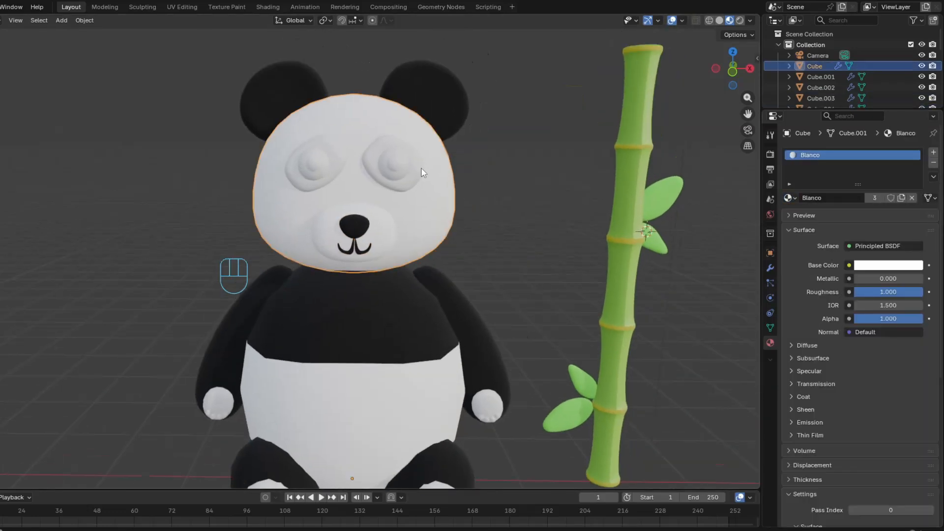
{"action": "left_click", "coordinate": [417, 169]}
{"action": "left_click", "coordinate": [789, 197]}
{"action": "left_click", "coordinate": [810, 278]}
- Assign the Negro material to the pupils and the Blanco material to the eyeballs
{"action": "left_click", "coordinate": [407, 166]}
{"action": "left_click", "coordinate": [789, 198]}
{"action": "left_click", "coordinate": [811, 278]}
{"action": "left_click", "coordinate": [400, 175]}
{"action": "left_click", "coordinate": [788, 198]}
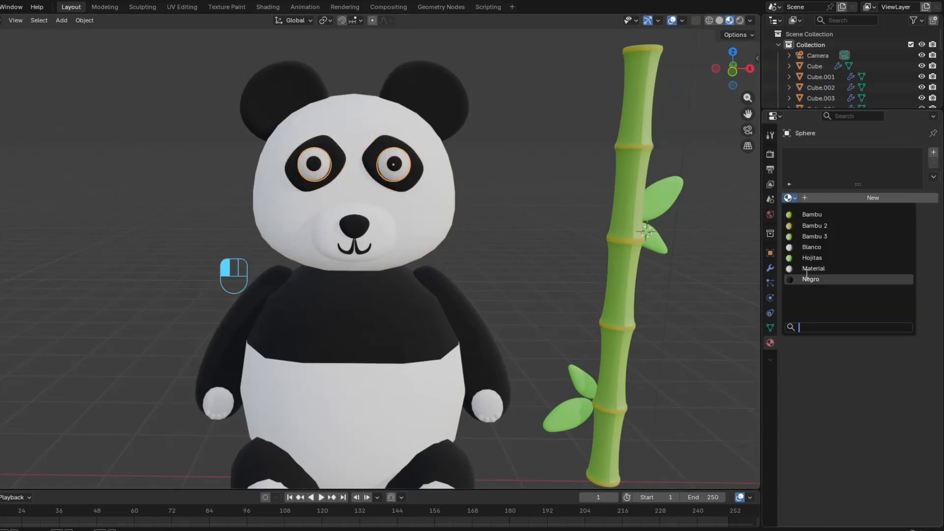
{"action": "left_click", "coordinate": [809, 247]}
- Give the small toe pads on the feet a new pink material named Huellitas
{"action": "scroll", "coordinate": [457, 239], "scroll_direction": "down", "scroll_amount": 3}
{"action": "left_click_drag", "start_coordinate": [402, 258], "coordinate": [406, 213], "text": "shift"}
{"action": "left_click", "coordinate": [403, 350]}
{"action": "left_click", "coordinate": [817, 198]}
{"action": "left_click", "coordinate": [865, 265]}
{"action": "left_click", "coordinate": [872, 131]}
- Assign the Huellitas material to the soles of the feet and set its roughness to 1.000
{"action": "left_click", "coordinate": [397, 361]}
{"action": "left_click", "coordinate": [788, 198]}
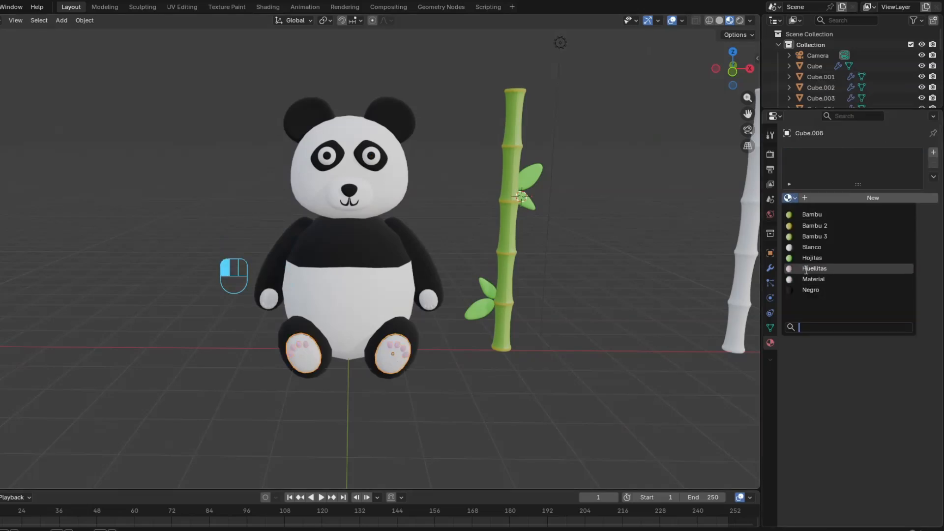
{"action": "left_click", "coordinate": [809, 269]}
{"action": "left_click_drag", "start_coordinate": [889, 292], "coordinate": [923, 292]}
{"action": "middle_click_drag", "start_coordinate": [465, 300], "coordinate": [467, 271], "text": "shift"}
{"action": "scroll", "coordinate": [465, 291], "scroll_direction": "up", "scroll_amount": 3}
- Replace the foot soles' material with a new near-black one named Huella with roughness 1.000
{"action": "left_click", "coordinate": [934, 163]}
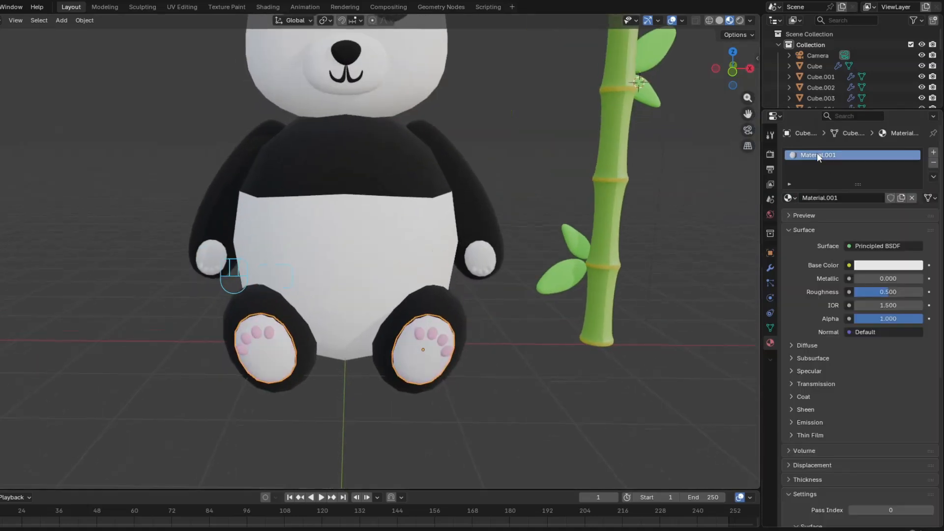
{"action": "left_click", "coordinate": [864, 266]}
{"action": "left_click", "coordinate": [914, 154]}
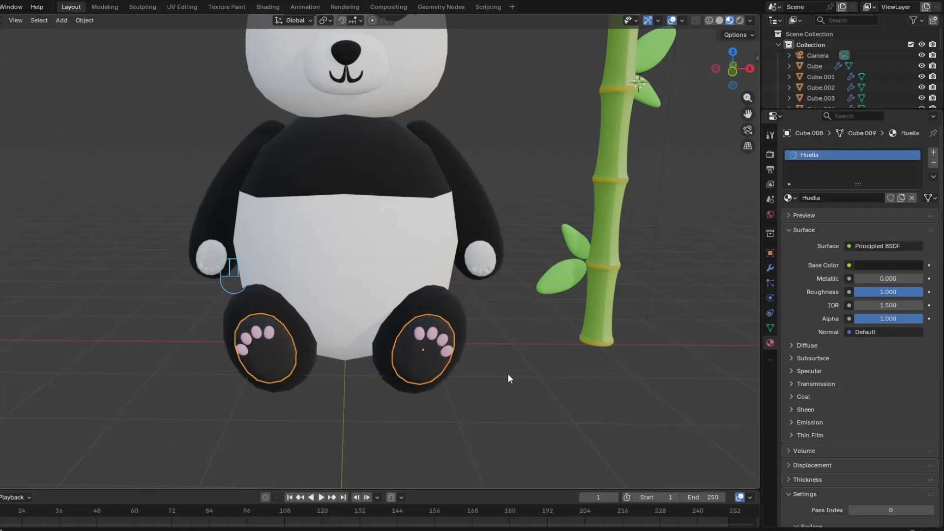
- Assign the Huella material to the hand palms and the Huellitas material to the small finger pads
{"action": "left_click", "coordinate": [479, 260]}
{"action": "left_click", "coordinate": [789, 198]}
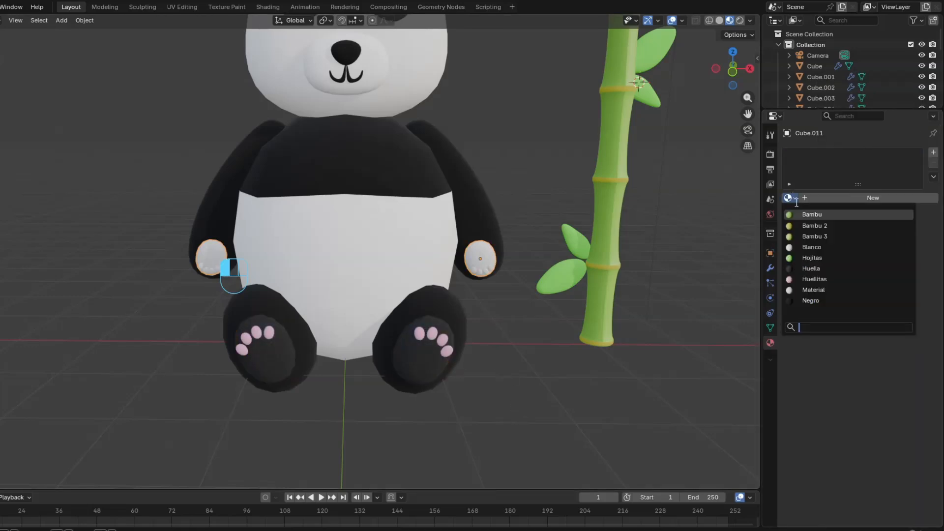
{"action": "left_click", "coordinate": [832, 272]}
{"action": "left_click", "coordinate": [789, 198]}
{"action": "left_click", "coordinate": [817, 279]}
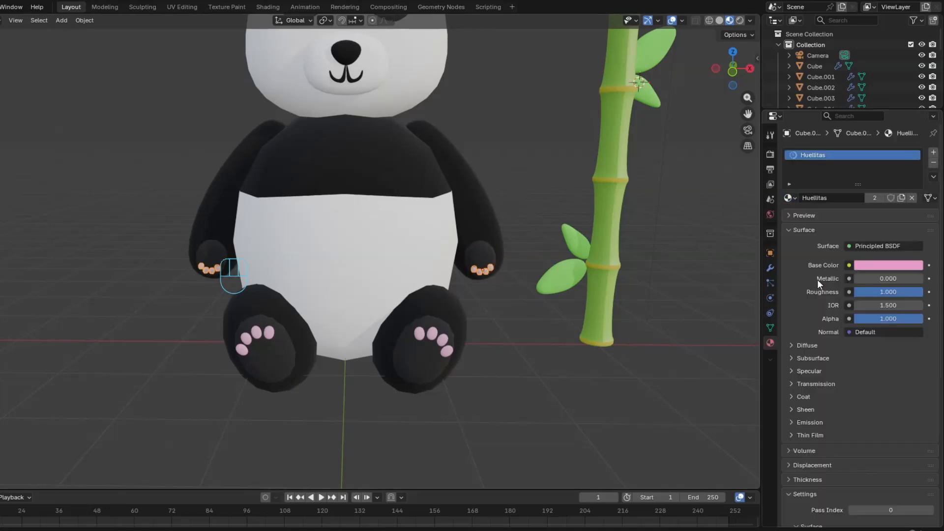
- Assign the pink Huellitas material to the hand palms
{"action": "left_click", "coordinate": [789, 198]}
{"action": "left_click", "coordinate": [816, 278]}
{"action": "left_click", "coordinate": [791, 197]}
{"action": "left_click", "coordinate": [816, 278]}
{"action": "left_click", "coordinate": [508, 348]}
{"action": "scroll", "coordinate": [508, 349], "scroll_direction": "down", "scroll_amount": 1}
{"action": "middle_click_drag", "start_coordinate": [472, 329], "coordinate": [421, 380], "text": "shift"}
- Assign the Huella material to the feet's toe pads and lighten its base color to gray #4F4F4F with value 0.310
{"action": "left_click", "coordinate": [421, 379]}
{"action": "left_click", "coordinate": [789, 198]}
{"action": "left_click", "coordinate": [821, 266]}
{"action": "left_click", "coordinate": [789, 197]}
{"action": "left_click", "coordinate": [870, 266]}
{"action": "left_click", "coordinate": [884, 265]}
{"action": "left_click_drag", "start_coordinate": [914, 150], "coordinate": [913, 137]}
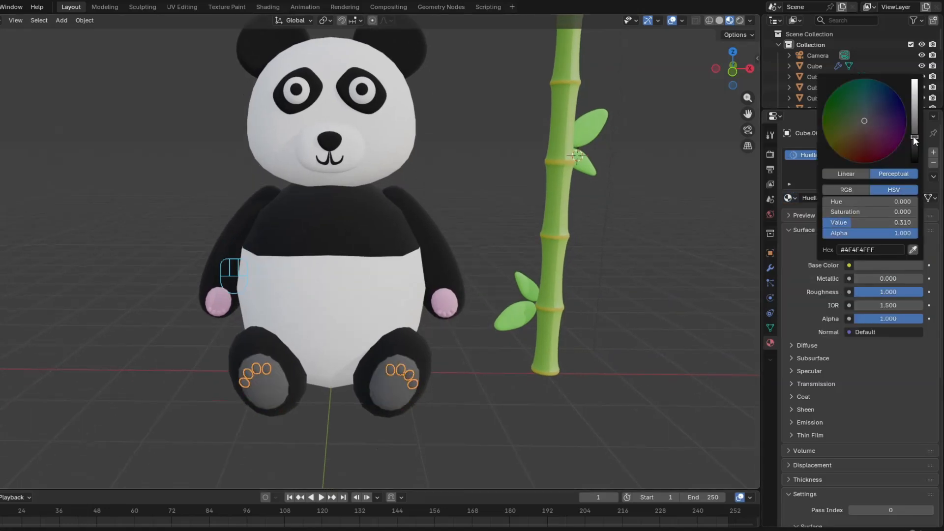
- Assign the gray Huella material to the palms and finger pads of the hands
{"action": "left_click", "coordinate": [789, 197]}
{"action": "left_click", "coordinate": [818, 268]}
{"action": "left_click", "coordinate": [449, 311]}
{"action": "left_click", "coordinate": [789, 197]}
{"action": "left_click", "coordinate": [823, 269]}
{"action": "left_click", "coordinate": [556, 368]}
- Apply the Subdivision modifier on the panda's head, keeping its Mirror modifier
{"action": "scroll", "coordinate": [416, 279], "scroll_direction": "down", "scroll_amount": 3}
{"action": "left_click", "coordinate": [363, 205]}
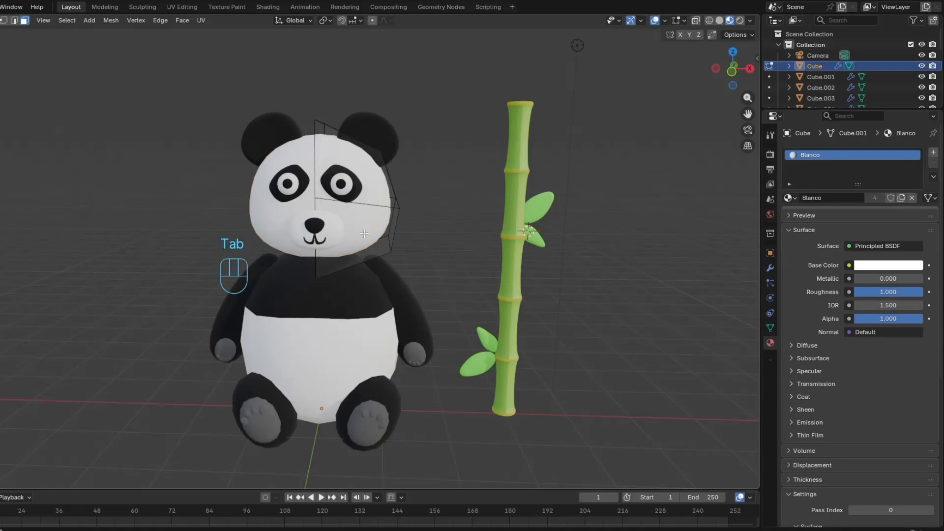
{"action": "key", "text": "Tab"}
{"action": "scroll", "coordinate": [387, 219], "scroll_direction": "up", "scroll_amount": 5}
{"action": "key", "text": "Tab"}
{"action": "left_click", "coordinate": [770, 268]}
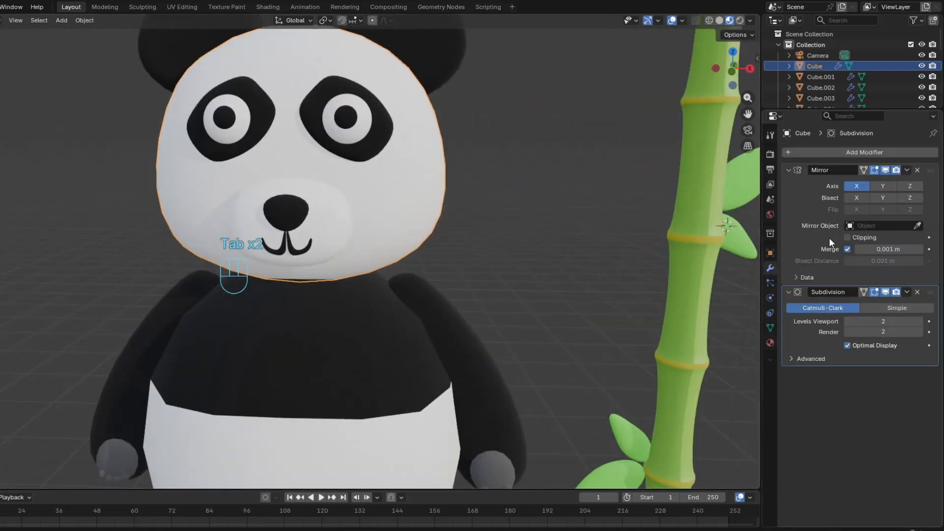
{"action": "left_click", "coordinate": [907, 292]}
{"action": "left_click", "coordinate": [878, 309]}
- Inset the block of four cheek faces beside the snout by about 0.05 m in the head's mesh
{"action": "key", "text": "Tab"}
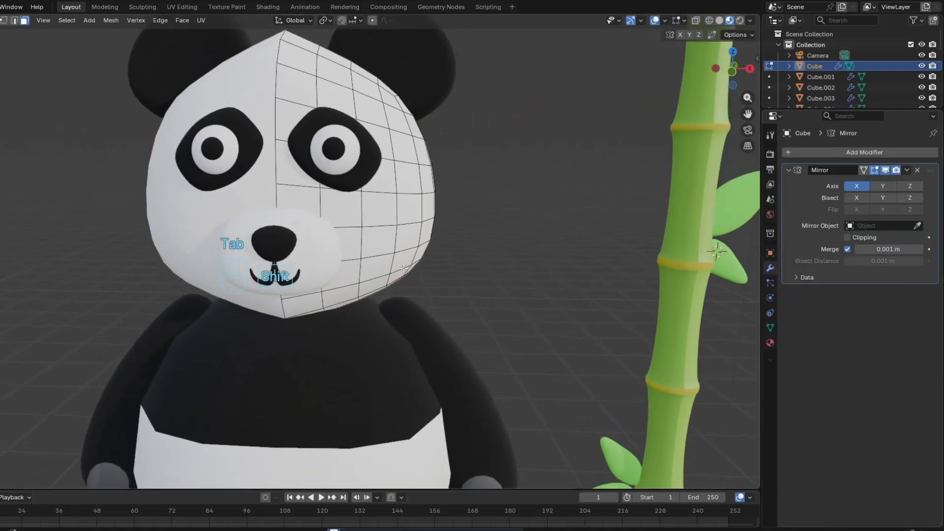
{"action": "scroll", "coordinate": [382, 235], "scroll_direction": "up", "scroll_amount": 3}
{"action": "middle_click_drag", "start_coordinate": [382, 236], "coordinate": [361, 258], "text": "shift"}
{"action": "key", "text": "i"}
{"action": "left_click", "coordinate": [395, 240]}
{"action": "scroll", "coordinate": [369, 236], "scroll_direction": "up", "scroll_amount": 3}
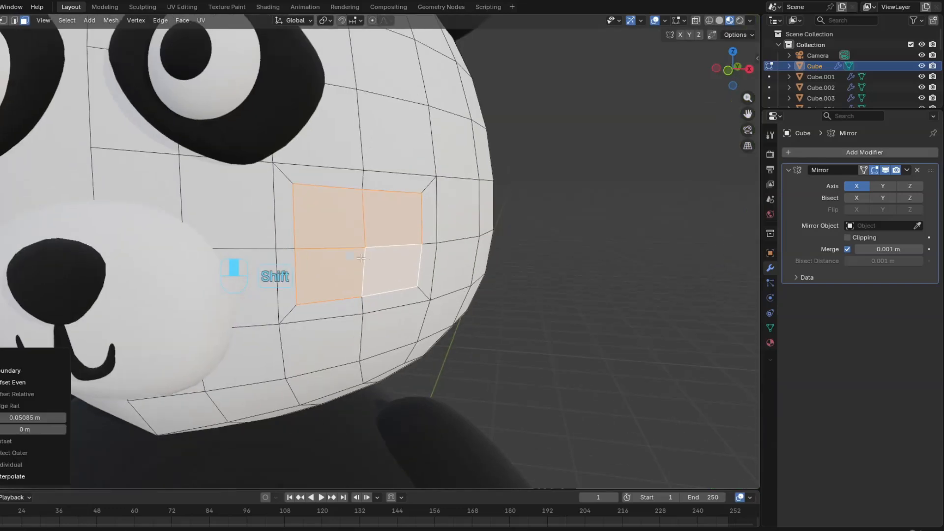
- Move the four corner vertices and the snout-side middle vertex of the cheek inset inward to form a rounded outline
{"action": "key", "text": "1"}
{"action": "left_click", "coordinate": [297, 185]}
{"action": "key", "text": "g"}
{"action": "left_click", "coordinate": [317, 207]}
{"action": "left_click", "coordinate": [299, 303]}
{"action": "key", "text": "g"}
{"action": "left_click", "coordinate": [321, 292]}
{"action": "left_click", "coordinate": [414, 287]}
{"action": "key", "text": "g"}
{"action": "left_click", "coordinate": [409, 283]}
{"action": "left_click", "coordinate": [424, 195]}
{"action": "key", "text": "g"}
{"action": "left_click", "coordinate": [413, 204]}
{"action": "left_click", "coordinate": [299, 250]}
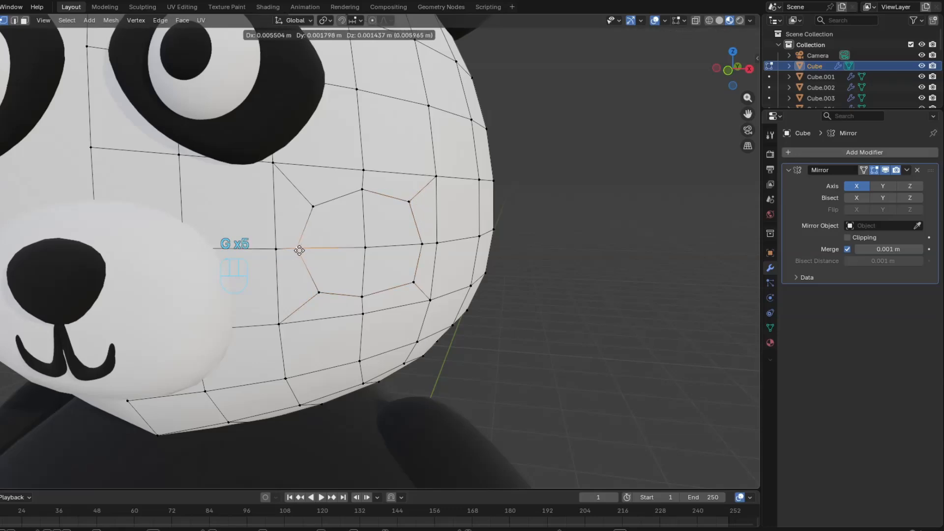
{"action": "left_click", "coordinate": [302, 250]}
- Add the pink Huellitas material to the head and assign it to the four faces of the rounded cheek inset
{"action": "key", "text": "3"}
{"action": "left_click", "coordinate": [378, 233]}
{"action": "left_click", "coordinate": [357, 233], "text": "shift"}
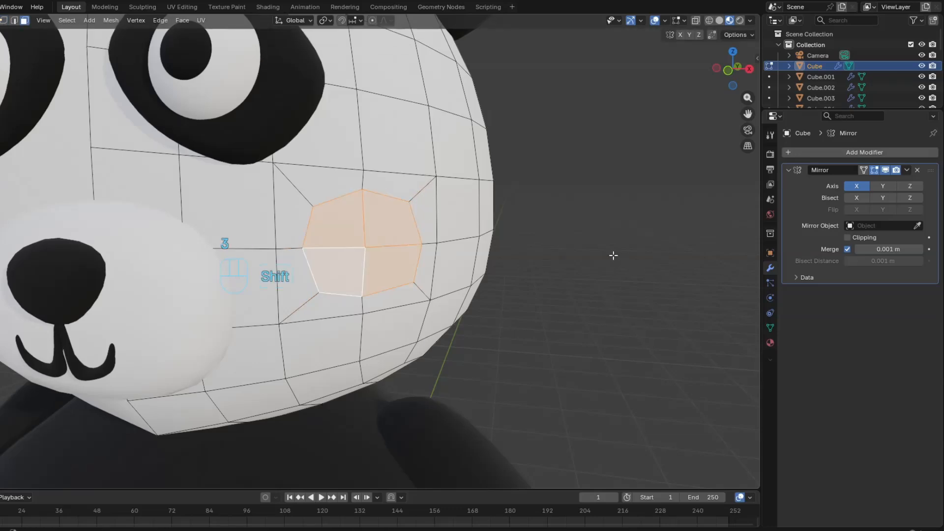
{"action": "left_click", "coordinate": [770, 342]}
{"action": "left_click", "coordinate": [932, 153]}
{"action": "left_click", "coordinate": [789, 219]}
{"action": "left_click", "coordinate": [806, 326]}
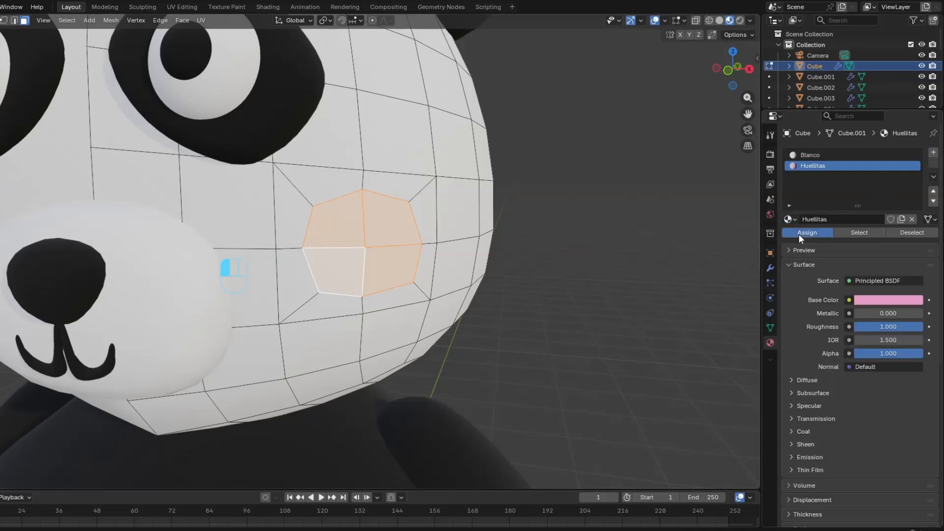
{"action": "left_click", "coordinate": [807, 232]}
{"action": "key", "text": "Tab"}
- Save the file and view the whole panda with its coloured cheeks
{"action": "scroll", "coordinate": [497, 266], "scroll_direction": "down", "scroll_amount": 10}
{"action": "key", "text": "ctrl+s"}
{"action": "middle_click_drag", "start_coordinate": [455, 220], "coordinate": [388, 197]}
{"action": "scroll", "coordinate": [397, 285], "scroll_direction": "up", "scroll_amount": 2}
{"action": "middle_click_drag", "start_coordinate": [386, 236], "coordinate": [370, 207]}
- Move the two upper corner vertices of the pink cheek patch slightly inward to round its outline
{"action": "key", "text": "Tab"}
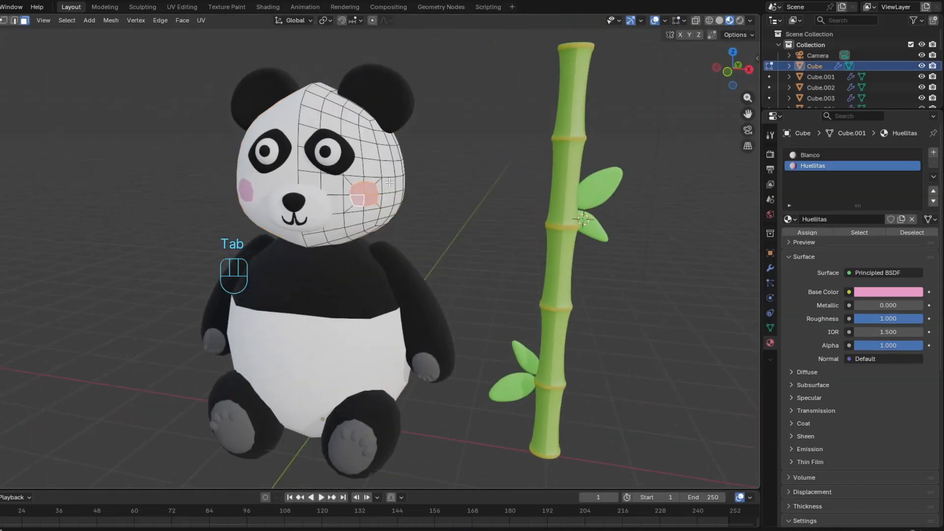
{"action": "scroll", "coordinate": [369, 192], "scroll_direction": "up", "scroll_amount": 6}
{"action": "key", "text": "1"}
{"action": "key", "text": "g"}
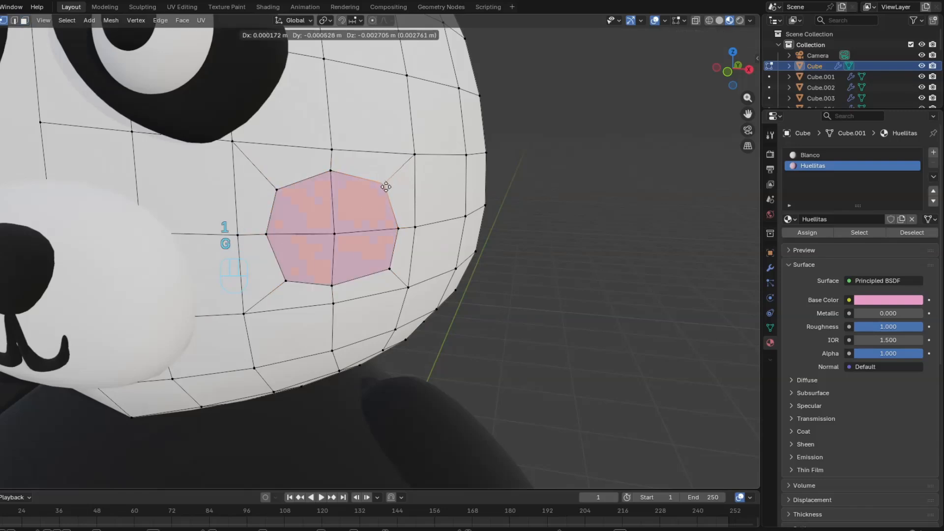
{"action": "left_click", "coordinate": [378, 188]}
{"action": "left_click", "coordinate": [277, 190]}
{"action": "key", "text": "g"}
{"action": "left_click", "coordinate": [284, 196]}
- Move the two lower corner vertices of the pink cheek patch slightly inward, and finish editing the head mesh
{"action": "left_click", "coordinate": [286, 280]}
{"action": "key", "text": "g"}
{"action": "left_click", "coordinate": [291, 275]}
{"action": "left_click", "coordinate": [388, 269]}
{"action": "key", "text": "g"}
{"action": "left_click", "coordinate": [385, 271]}
{"action": "key", "text": "g"}
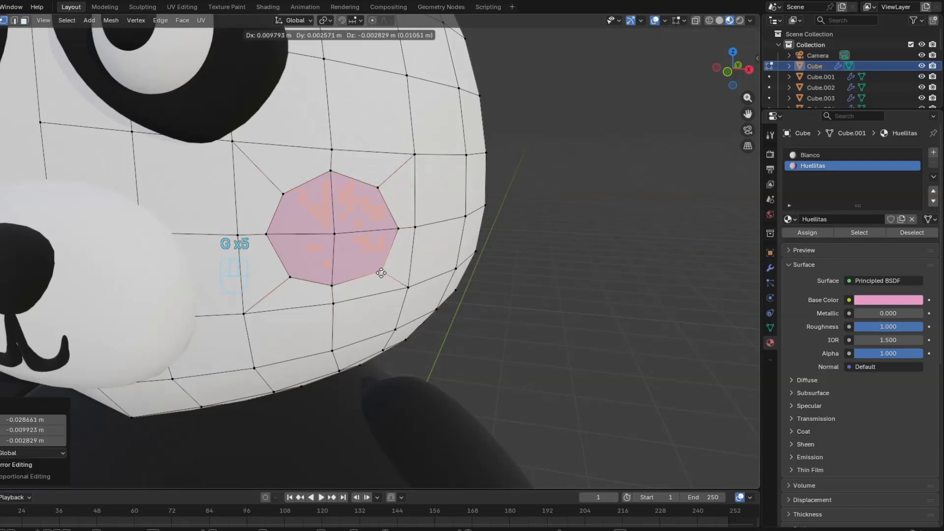
{"action": "left_click", "coordinate": [381, 273]}
{"action": "key", "text": "Tab"}
{"action": "scroll", "coordinate": [380, 273], "scroll_direction": "down", "scroll_amount": 7}
{"action": "middle_click_drag", "start_coordinate": [379, 274], "coordinate": [447, 200], "text": "shift"}
{"action": "scroll", "coordinate": [443, 204], "scroll_direction": "down", "scroll_amount": 3}
{"action": "left_click", "coordinate": [463, 204]}
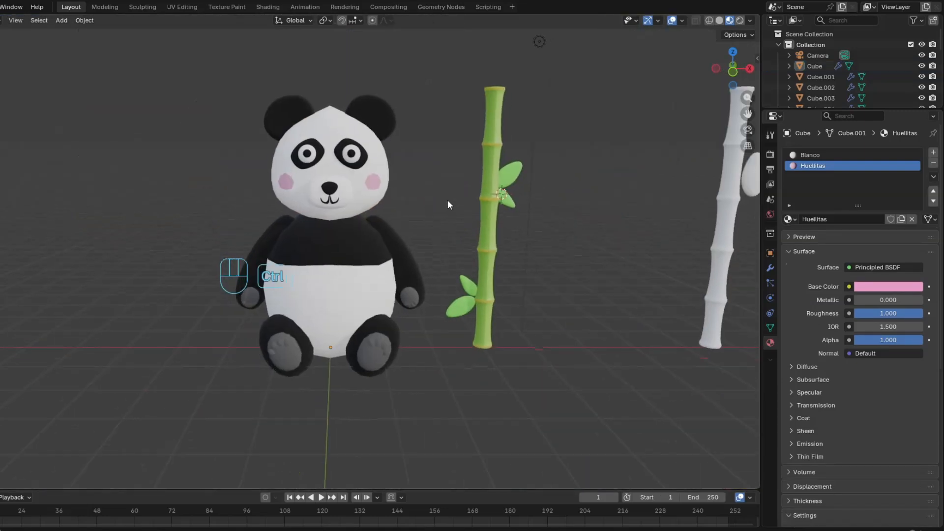
- Duplicate the green bamboo with its leaves about 6.34 m along negative X, to the panda's other side
{"action": "scroll", "coordinate": [395, 247], "scroll_direction": "down", "scroll_amount": 2}
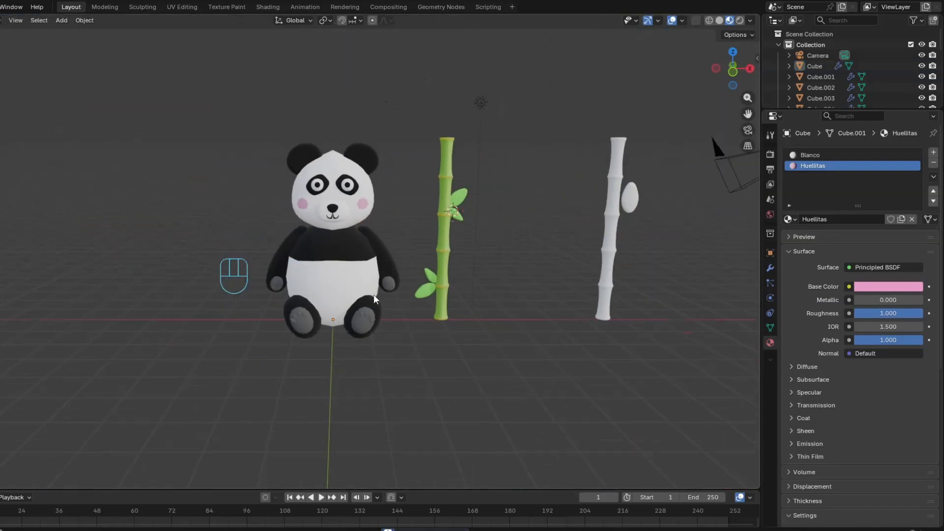
{"action": "middle_click_drag", "start_coordinate": [438, 297], "coordinate": [438, 297], "text": "shift"}
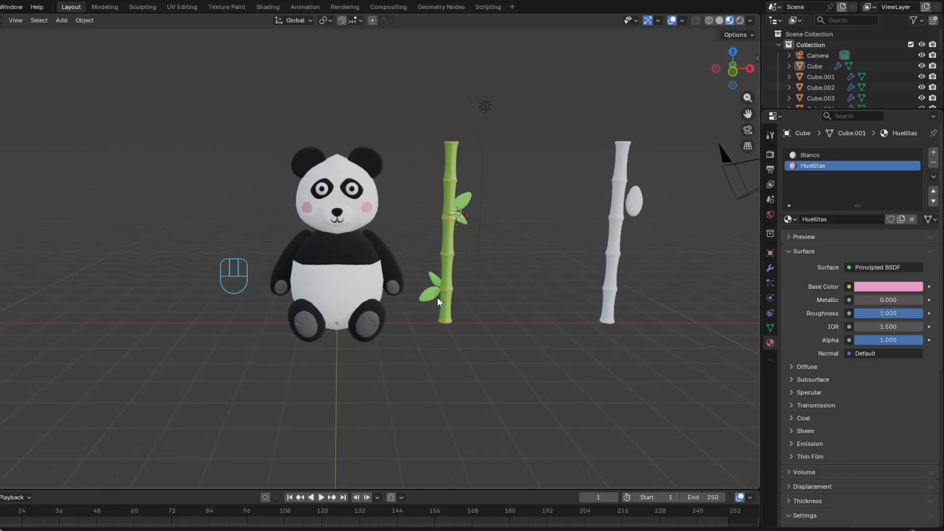
{"action": "left_click", "coordinate": [448, 246], "text": "shift"}
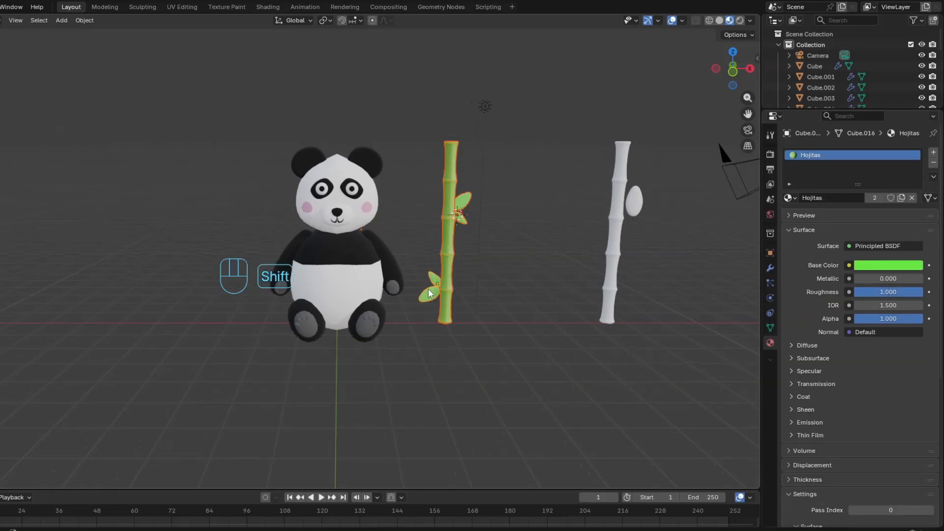
{"action": "key", "text": "shift+d"}
{"action": "key", "text": "x"}
{"action": "left_click", "coordinate": [260, 288]}
{"action": "key", "text": "KP_1"}
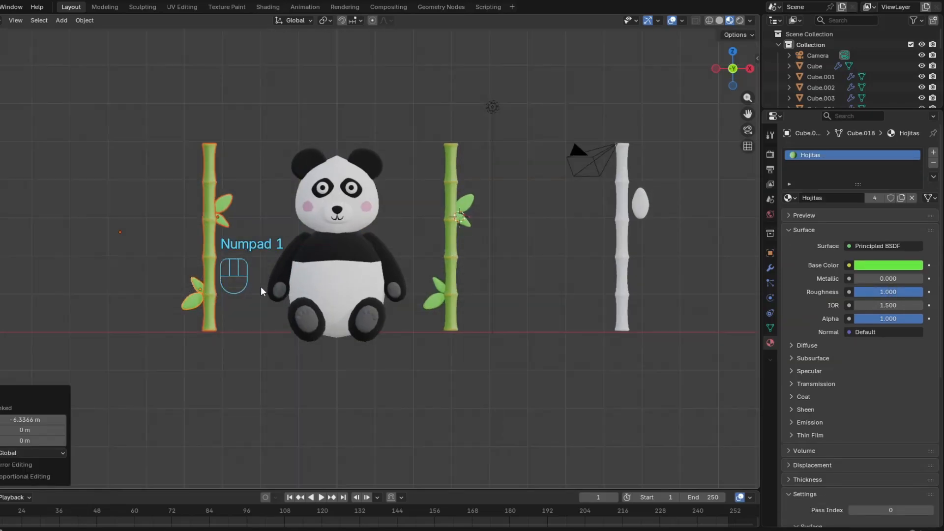
{"action": "middle_click_drag", "start_coordinate": [310, 285], "coordinate": [296, 283], "text": "shift"}
- Move the uncoloured bamboo and its leaf along X, farther away from the panda
{"action": "left_click", "coordinate": [612, 251]}
{"action": "scroll", "coordinate": [553, 297], "scroll_direction": "down", "scroll_amount": 1}
{"action": "middle_click_drag", "start_coordinate": [553, 297], "coordinate": [525, 310], "text": "shift"}
{"action": "key", "text": "g"}
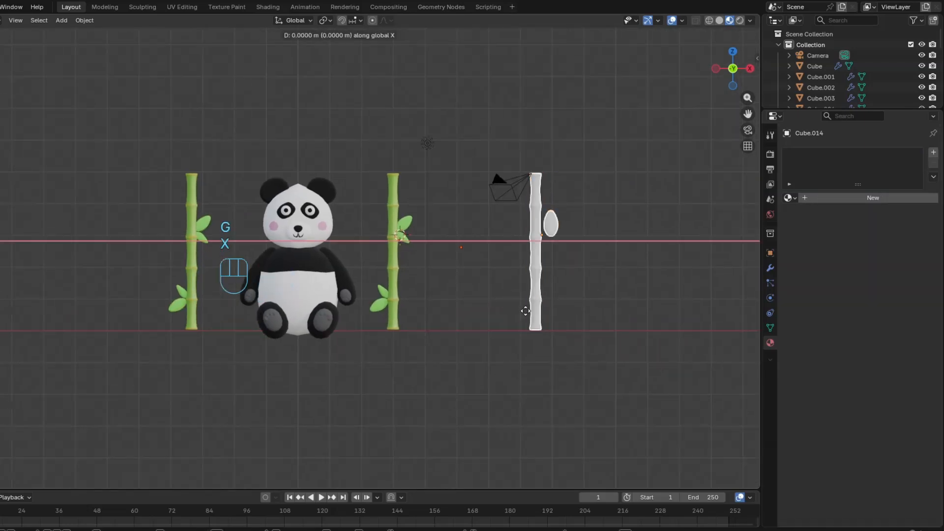
{"action": "key", "text": "x"}
{"action": "left_click", "coordinate": [692, 311]}
- Scale the copied bamboo and leaves by about 1.573 along Z and raise them about 1.26 m to the ground line
{"action": "scroll", "coordinate": [172, 255], "scroll_direction": "up", "scroll_amount": 1}
{"action": "left_click", "coordinate": [199, 214], "text": "shift"}
{"action": "left_click", "coordinate": [197, 307], "text": "shift"}
{"action": "right_click", "coordinate": [215, 290]}
{"action": "right_click", "coordinate": [219, 294]}
{"action": "left_click", "coordinate": [219, 336]}
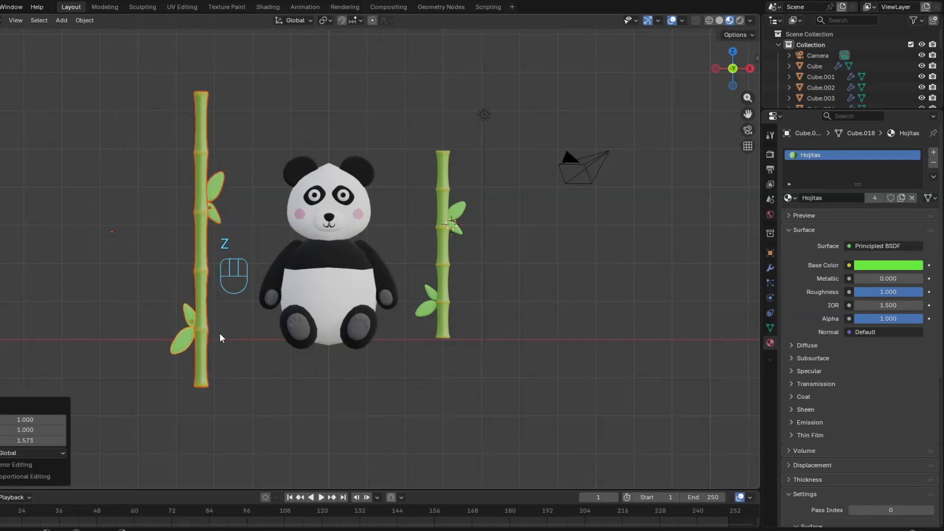
{"action": "key", "text": "g"}
{"action": "key", "text": "z"}
{"action": "left_click", "coordinate": [224, 288]}
- Duplicate the original short bamboo with its leaves about 7.47 m along negative X, beyond the stretched bamboo
{"action": "middle_click_drag", "start_coordinate": [446, 282], "coordinate": [434, 282], "text": "shift"}
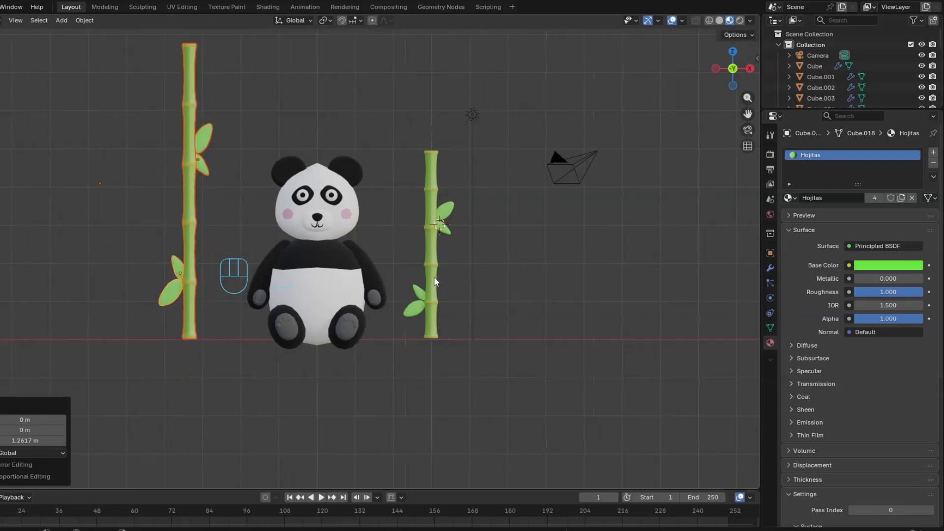
{"action": "left_click", "coordinate": [444, 212]}
{"action": "left_click", "coordinate": [431, 258], "text": "shift"}
{"action": "left_click", "coordinate": [418, 301], "text": "shift"}
{"action": "key", "text": "shift+d"}
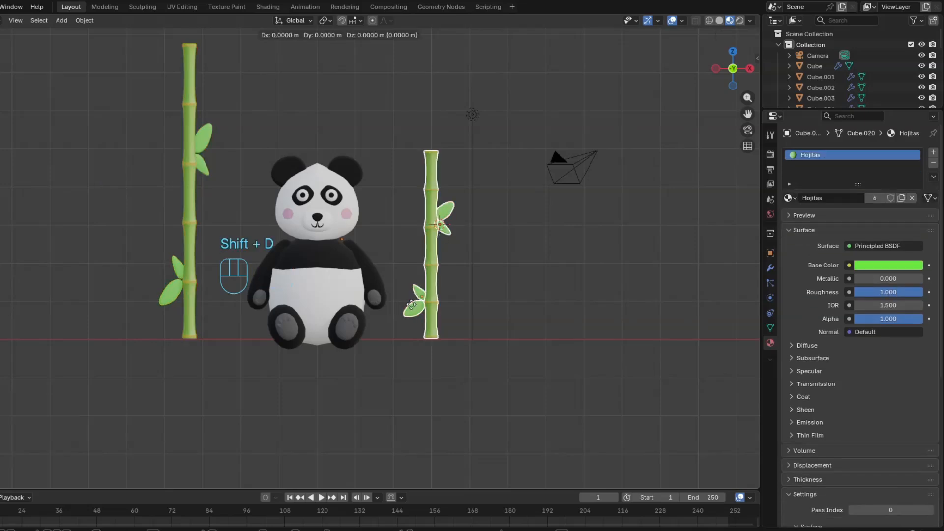
{"action": "key", "text": "x"}
{"action": "left_click", "coordinate": [133, 297]}
- Tilt the new short bamboo so that its top leans away from the panda
{"action": "key", "text": "r"}
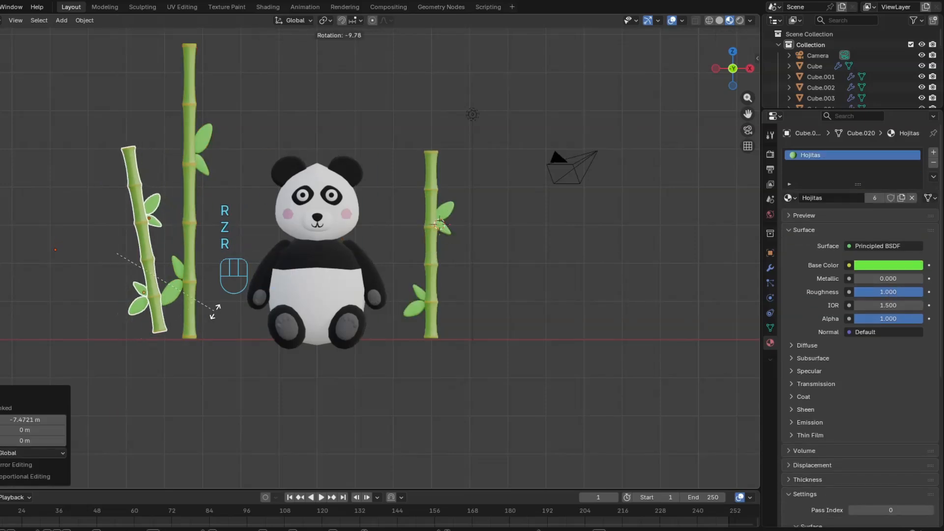
{"action": "left_click", "coordinate": [178, 261]}
{"action": "left_click", "coordinate": [146, 248]}
{"action": "right_click", "coordinate": [146, 249]}
{"action": "mouse_move", "coordinate": [146, 296]}
{"action": "left_click", "coordinate": [201, 308]}
- Select the tilted short bamboo with its leaves and adjust its height along Z at the ground line
{"action": "left_click", "coordinate": [150, 216]}
{"action": "left_click", "coordinate": [141, 301], "text": "shift"}
{"action": "left_click", "coordinate": [147, 264], "text": "shift"}
{"action": "key", "text": "g"}
{"action": "key", "text": "z"}
{"action": "left_click", "coordinate": [170, 286]}
{"action": "left_click", "coordinate": [170, 293]}
- Move the tilted short bamboo with its leaves along Y so that it stands behind the taller one
{"action": "middle_click_drag", "start_coordinate": [170, 294], "coordinate": [189, 280]}
{"action": "key", "text": "g"}
{"action": "key", "text": "y"}
{"action": "left_click", "coordinate": [222, 345]}
{"action": "left_click", "coordinate": [175, 360]}
{"action": "left_click", "coordinate": [154, 370], "text": "shift"}
{"action": "left_click", "coordinate": [146, 260], "text": "shift"}
{"action": "key", "text": "g"}
{"action": "key", "text": "y"}
{"action": "left_click", "coordinate": [153, 270]}
- Duplicate the original short bamboo with its leaves about 1 m along X, away from the panda
{"action": "left_click", "coordinate": [464, 324]}
{"action": "middle_click_drag", "start_coordinate": [465, 277], "coordinate": [400, 322], "text": "shift"}
{"action": "left_click", "coordinate": [412, 224], "text": "shift"}
{"action": "left_click", "coordinate": [383, 313], "text": "shift"}
{"action": "key", "text": "shift+d"}
{"action": "key", "text": "x"}
{"action": "left_click", "coordinate": [417, 310]}
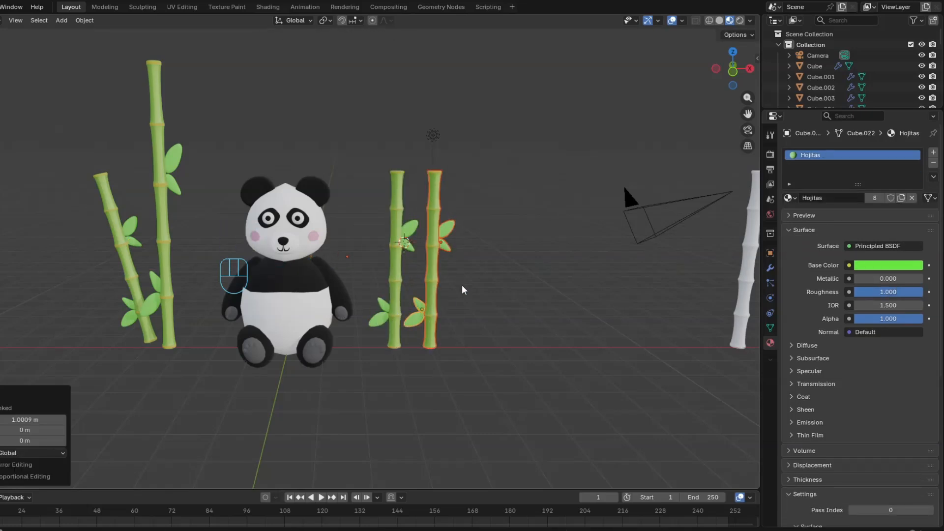
- Stretch the new bamboo copy along Z into a tall stalk and raise it to the ground line
{"action": "key", "text": "z"}
{"action": "left_click", "coordinate": [476, 400]}
{"action": "key", "text": "g"}
{"action": "key", "text": "z"}
{"action": "left_click", "coordinate": [480, 289]}
{"action": "left_click", "coordinate": [478, 285]}
- Move the new tall bamboo with its leaves back along Y, behind the original short bamboo
{"action": "scroll", "coordinate": [472, 275], "scroll_direction": "down", "scroll_amount": 2}
{"action": "middle_click_drag", "start_coordinate": [468, 260], "coordinate": [462, 330], "text": "shift"}
{"action": "middle_click_drag", "start_coordinate": [456, 275], "coordinate": [424, 317]}
{"action": "left_click", "coordinate": [400, 286]}
{"action": "left_click", "coordinate": [389, 331], "text": "shift"}
{"action": "left_click", "coordinate": [417, 219], "text": "shift"}
{"action": "key", "text": "KP_7"}
{"action": "key", "text": "g"}
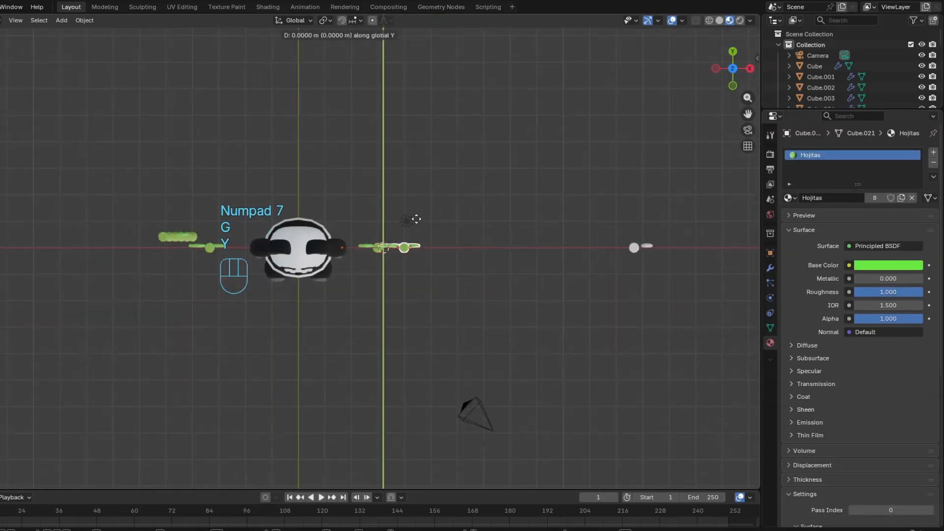
{"action": "key", "text": "y"}
{"action": "left_click", "coordinate": [421, 235]}
- Duplicate the tall bamboo with its leaves about 0.91 m along negative X, toward the panda
{"action": "key", "text": "shift+d"}
{"action": "key", "text": "x"}
{"action": "left_click", "coordinate": [398, 258]}
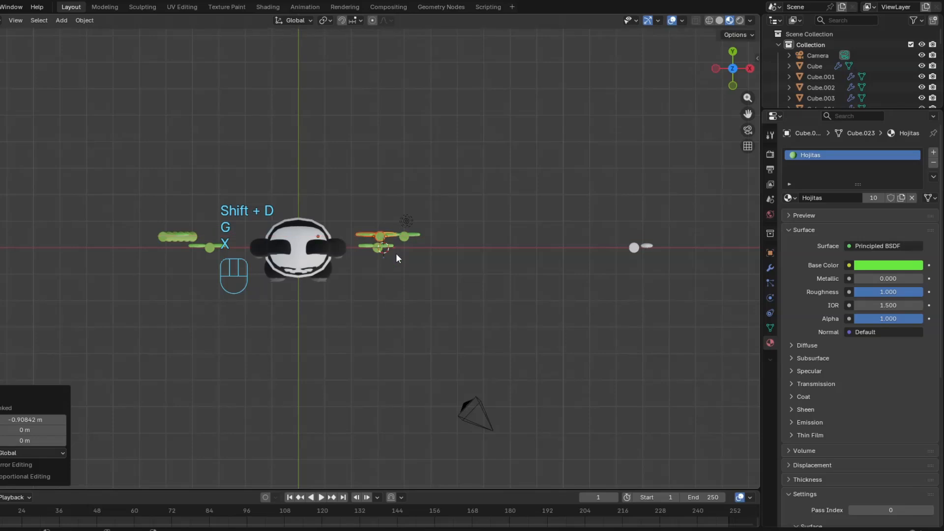
- Rotate the duplicated tall bamboo 31.6° around Z and shift it along Y behind the other stalks
{"action": "left_click", "coordinate": [417, 228]}
{"action": "key", "text": "g"}
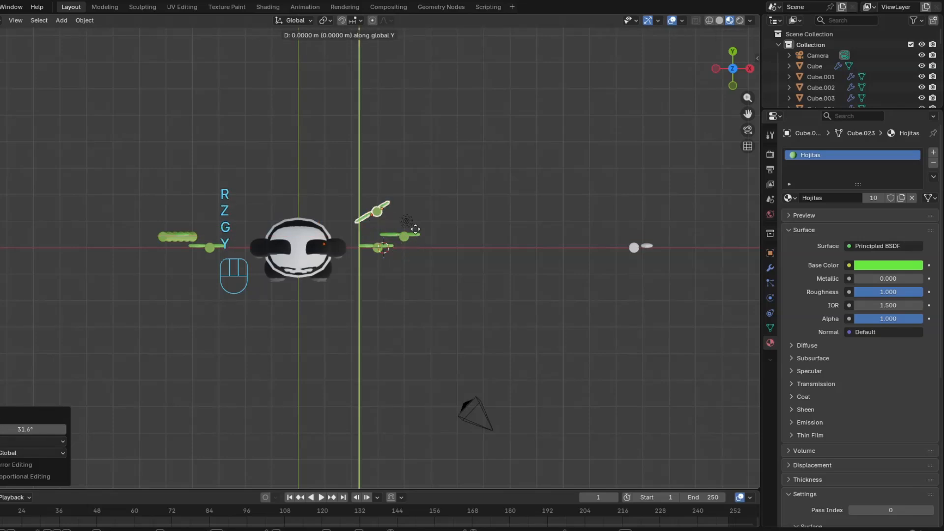
{"action": "key", "text": "y"}
{"action": "left_click", "coordinate": [413, 241]}
- Rotate the outer tall bamboo with its leaves about 11° around Z
{"action": "left_click", "coordinate": [390, 240], "text": "shift"}
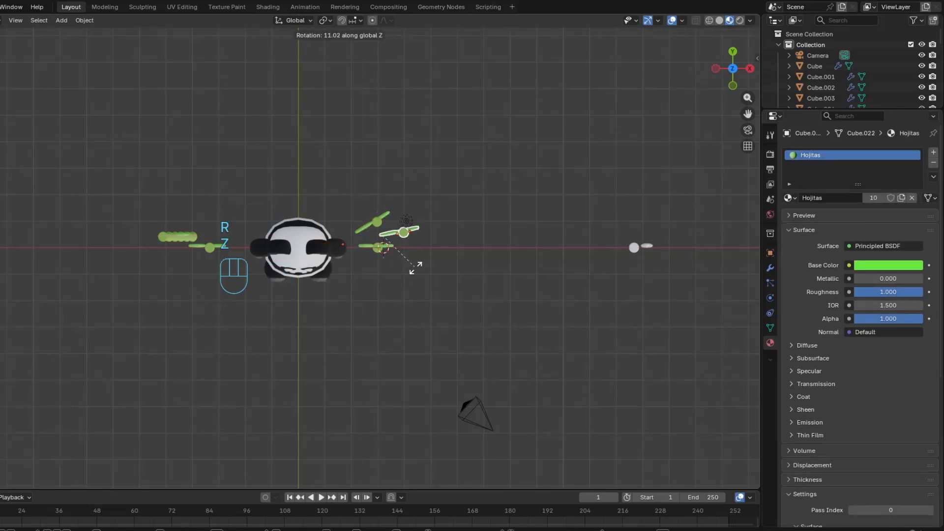
{"action": "left_click", "coordinate": [414, 268]}
{"action": "middle_click_drag", "start_coordinate": [415, 268], "coordinate": [349, 251]}
{"action": "left_click", "coordinate": [198, 291], "text": "shift"}
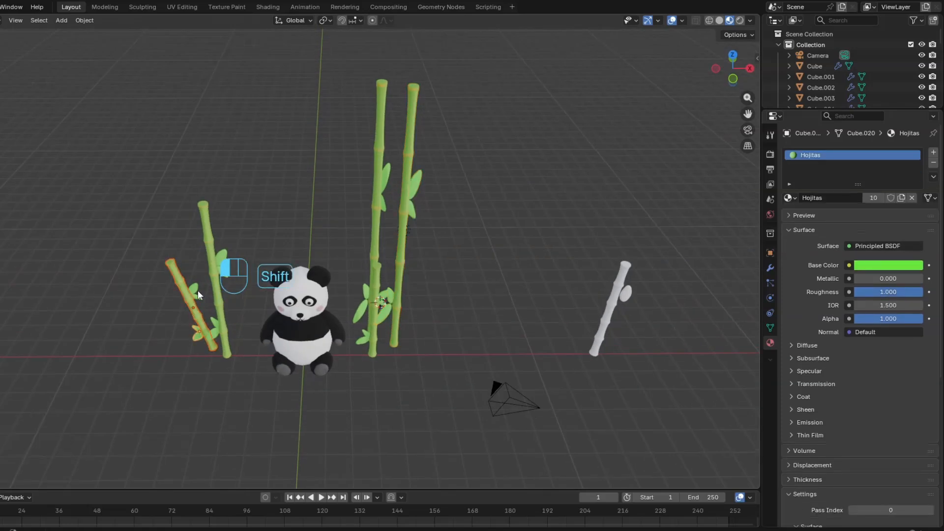
{"action": "middle_click_drag", "start_coordinate": [198, 290], "coordinate": [276, 311]}
{"action": "left_click", "coordinate": [280, 258]}
- Shorten the tall bamboo nearest the panda along Z and lower it about 1.31 m to the ground line
{"action": "middle_click_drag", "start_coordinate": [280, 258], "coordinate": [391, 261]}
{"action": "left_click", "coordinate": [379, 170], "text": "shift"}
{"action": "left_click", "coordinate": [386, 170], "text": "shift"}
{"action": "left_click", "coordinate": [361, 318], "text": "shift"}
{"action": "key", "text": "s"}
{"action": "key", "text": "z"}
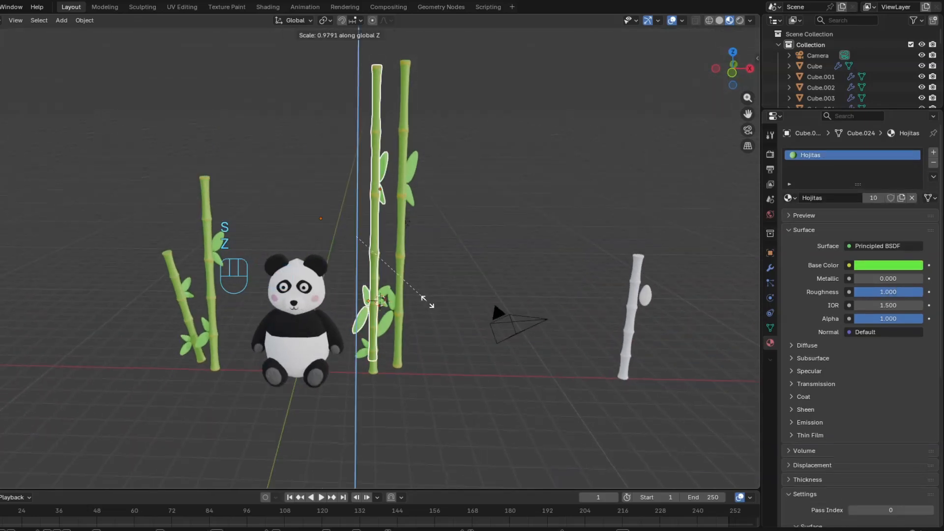
{"action": "left_click", "coordinate": [406, 291]}
{"action": "key", "text": "KP_1"}
{"action": "key", "text": "g"}
{"action": "key", "text": "z"}
{"action": "left_click", "coordinate": [412, 334]}
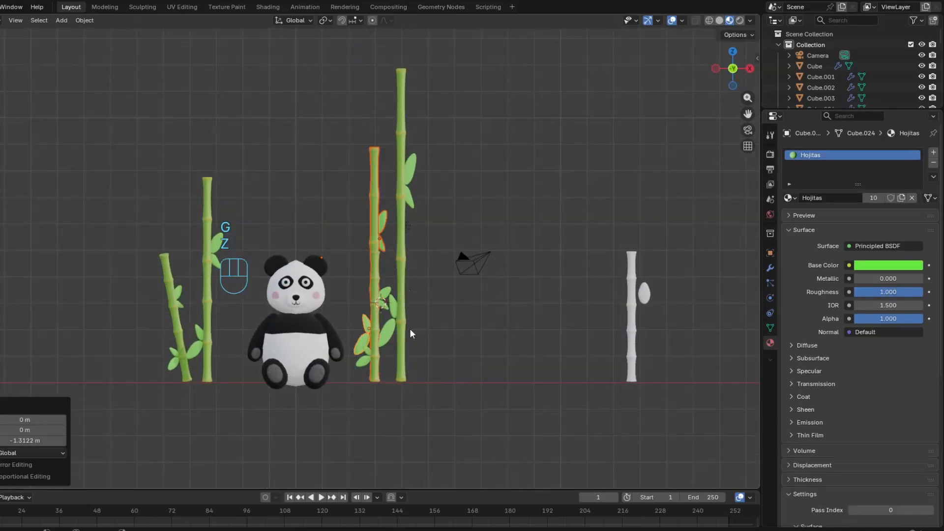
- Tilt the shortened bamboo so its top leans toward the panda, and lower it about 0.26 m along Z
{"action": "left_click", "coordinate": [407, 306]}
{"action": "key", "text": "g"}
{"action": "key", "text": "z"}
{"action": "right_click", "coordinate": [408, 315]}
{"action": "key", "text": "g"}
{"action": "key", "text": "z"}
{"action": "left_click", "coordinate": [411, 336]}
- Move the tilted bamboo along negative X to stand between the panda and the original short bamboo
{"action": "key", "text": "g"}
{"action": "key", "text": "x"}
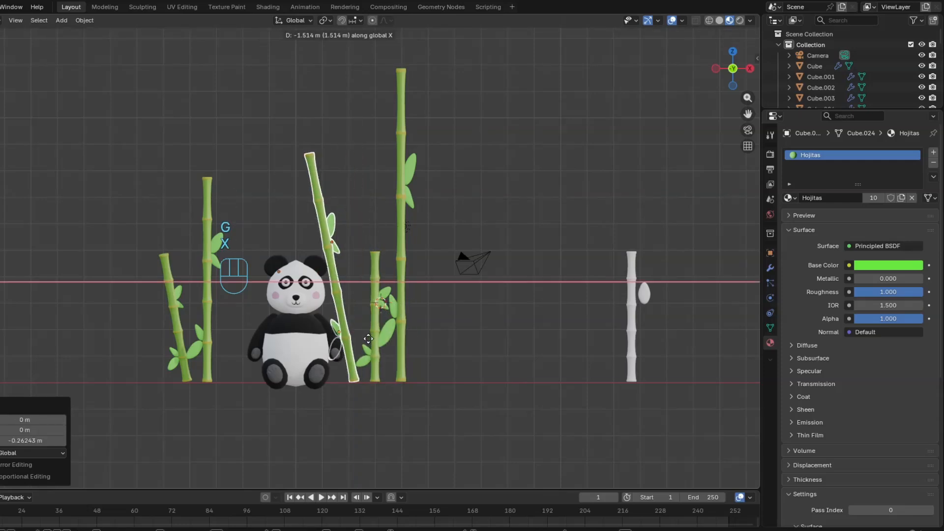
{"action": "left_click", "coordinate": [377, 339]}
{"action": "mouse_move", "coordinate": [377, 339]}
{"action": "middle_mouse_down"}
{"action": "mouse_move", "coordinate": [370, 350]}
{"action": "mouse_move", "coordinate": [372, 340]}
{"action": "middle_mouse_up"}
{"action": "left_click", "coordinate": [457, 276]}
- Move both bamboos on the panda's negative-X side, with their leaves, about 0.61 m along X toward the panda
{"action": "middle_click_drag", "start_coordinate": [359, 306], "coordinate": [381, 300]}
{"action": "left_click", "coordinate": [230, 298]}
{"action": "left_click", "coordinate": [233, 313], "text": "shift"}
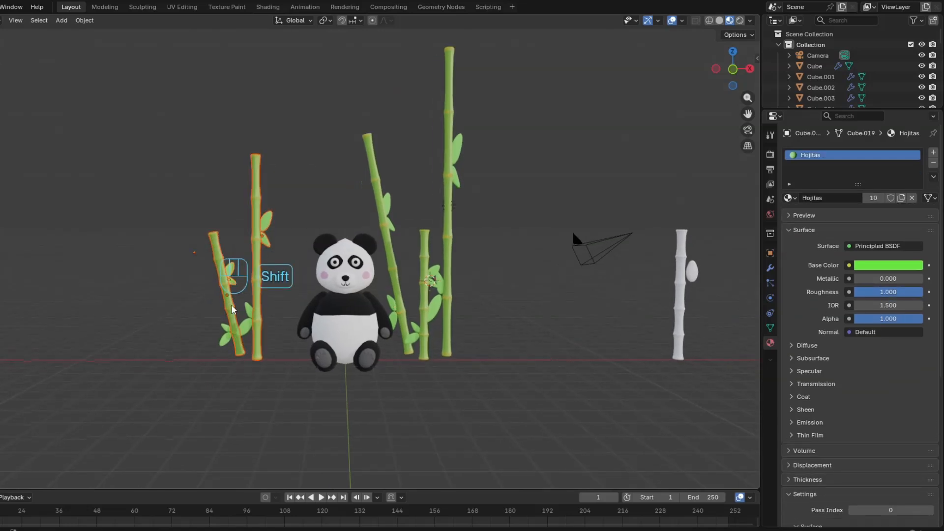
{"action": "left_click", "coordinate": [226, 339], "text": "shift"}
{"action": "key", "text": "g"}
{"action": "key", "text": "z"}
{"action": "right_click", "coordinate": [225, 339]}
{"action": "key", "text": "g"}
{"action": "key", "text": "x"}
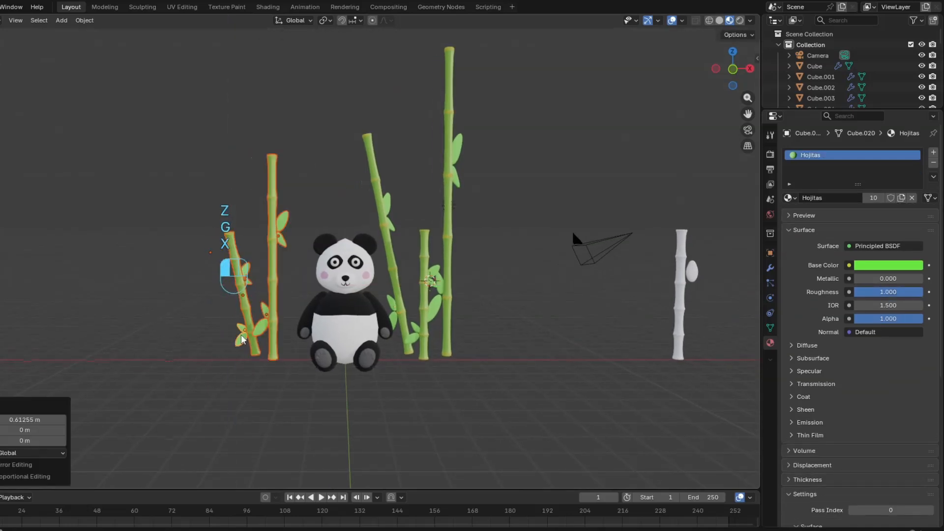
- Join the tilted bamboo beside the panda, and the straight bamboo on its negative-X side, each with its own leaves
{"action": "left_click", "coordinate": [240, 339]}
{"action": "left_click", "coordinate": [456, 285]}
{"action": "middle_click_drag", "start_coordinate": [445, 284], "coordinate": [439, 253], "text": "shift"}
{"action": "middle_click_drag", "start_coordinate": [547, 184], "coordinate": [424, 261], "text": "shift"}
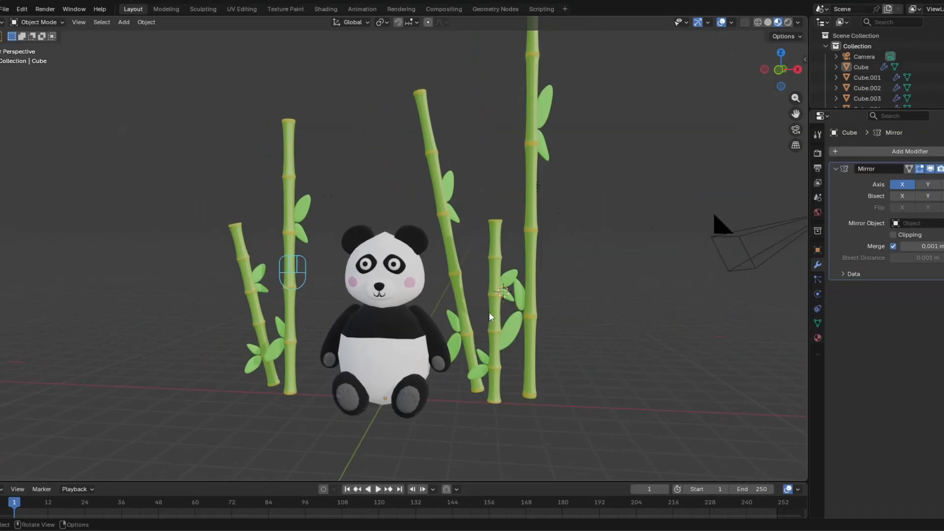
{"action": "middle_click_drag", "start_coordinate": [489, 312], "coordinate": [471, 315]}
{"action": "middle_click_drag", "start_coordinate": [471, 316], "coordinate": [461, 287]}
{"action": "left_click", "coordinate": [309, 190]}
{"action": "middle_click_drag", "start_coordinate": [308, 189], "coordinate": [493, 264]}
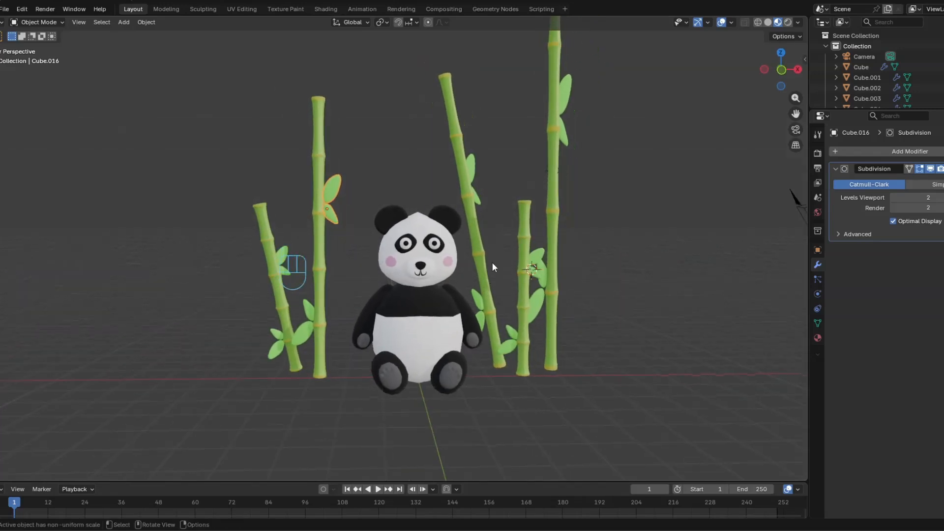
{"action": "key", "text": "ctrl+z"}
{"action": "key", "text": "ctrl+z"}
{"action": "key", "text": "ctrl+z"}
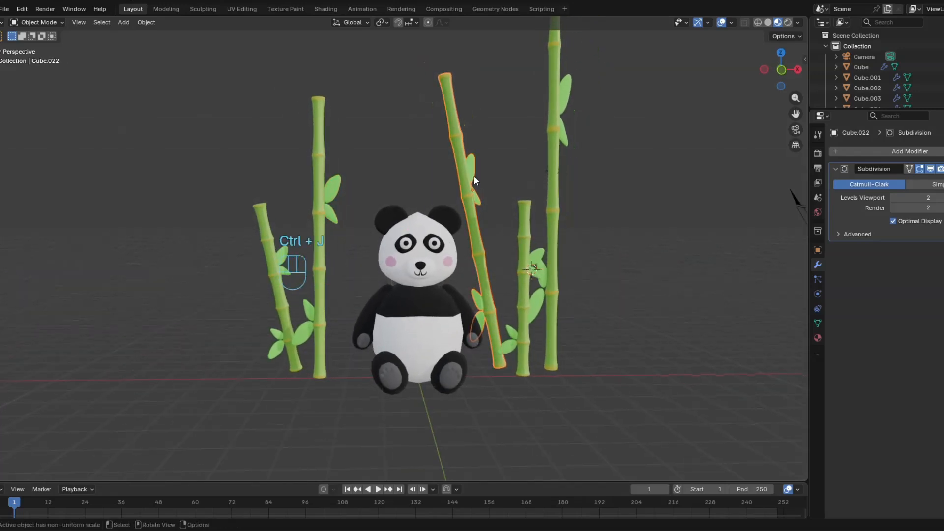
{"action": "key", "text": "ctrl+z"}
{"action": "middle_click_drag", "start_coordinate": [489, 236], "coordinate": [309, 149]}
{"action": "left_click", "coordinate": [305, 310], "text": "ctrl"}
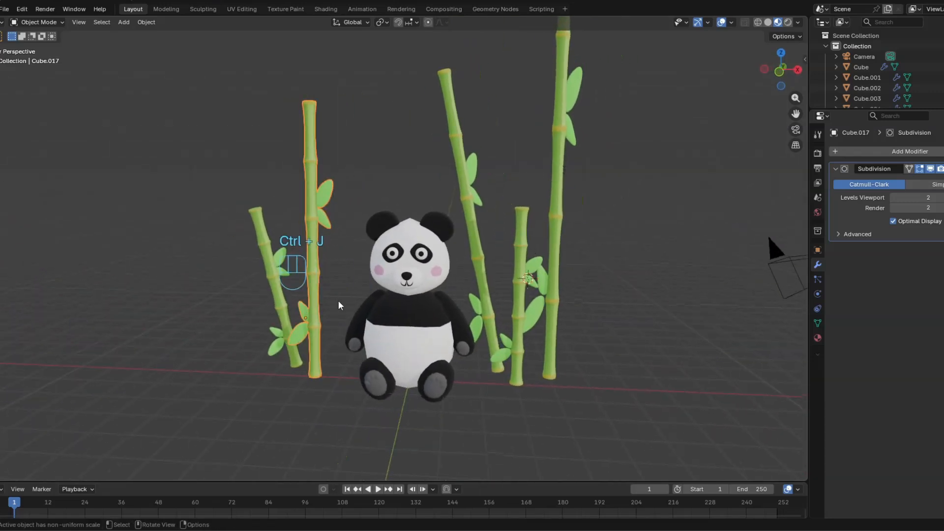
- Duplicate the joined straight bamboo three times from the top view, spreading the copies in an arc behind the panda
{"action": "key", "text": "KP_7"}
{"action": "key", "text": "shift+d"}
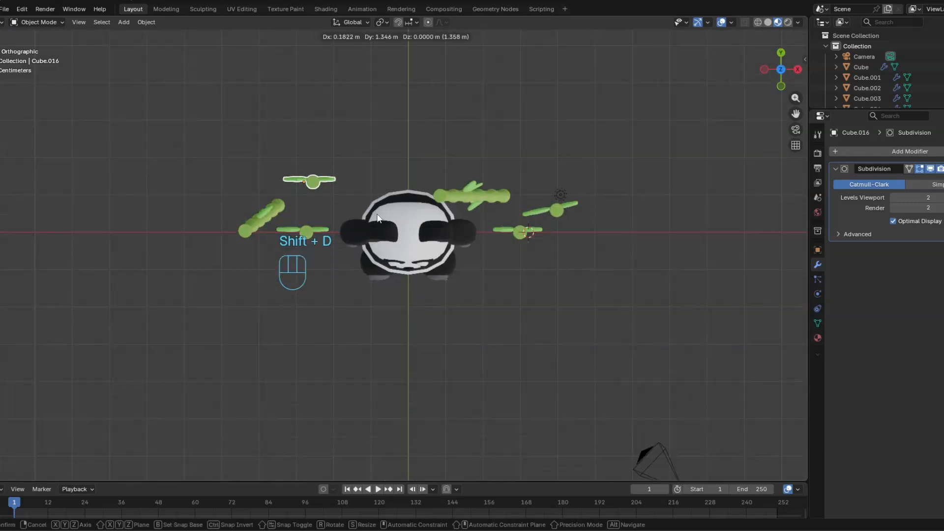
{"action": "left_click", "coordinate": [372, 183]}
{"action": "key", "text": "shift+d"}
{"action": "left_click", "coordinate": [417, 179]}
{"action": "key", "text": "shift+d"}
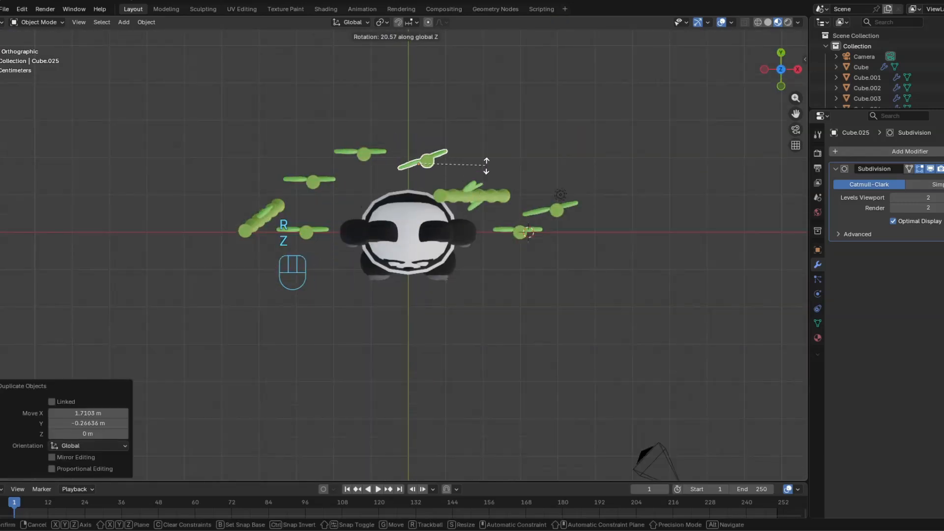
- Rotate the three copies behind the panda by different angles around Z so their leaves point in varied directions
{"action": "left_click", "coordinate": [485, 159]}
{"action": "left_click", "coordinate": [367, 154]}
{"action": "key", "text": "r"}
{"action": "key", "text": "z"}
{"action": "left_click", "coordinate": [357, 208]}
{"action": "left_click", "coordinate": [314, 184]}
{"action": "key", "text": "r"}
{"action": "key", "text": "z"}
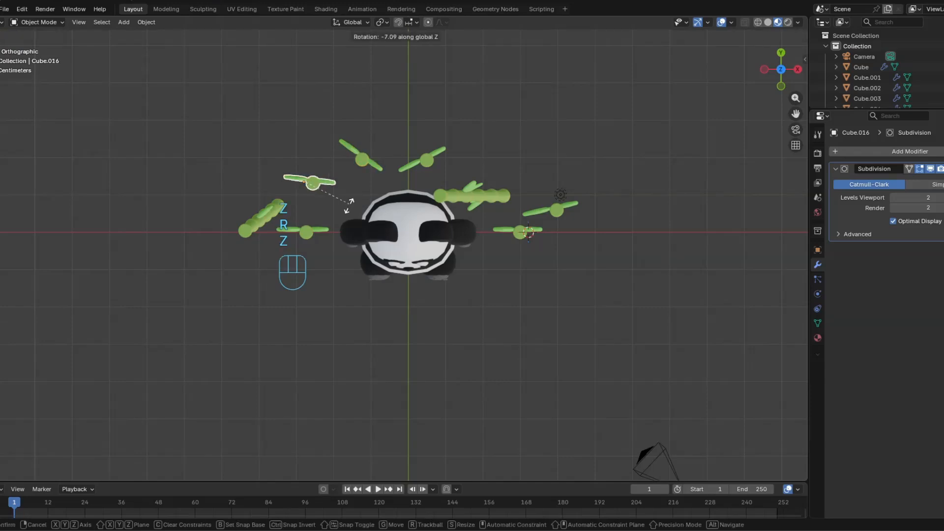
{"action": "left_click", "coordinate": [345, 224]}
- Duplicate the copy nearest the negative-X side, place it farther behind along Y, and turn it around Z
{"action": "middle_click_drag", "start_coordinate": [344, 223], "coordinate": [324, 254], "text": "shift"}
{"action": "key", "text": "shift+d"}
{"action": "left_click", "coordinate": [370, 211]}
{"action": "key", "text": "r"}
{"action": "key", "text": "z"}
{"action": "left_click", "coordinate": [374, 212]}
- Duplicate the four bamboo copies behind the panda together and place the new set on the positive-X side
{"action": "middle_click_drag", "start_coordinate": [374, 213], "coordinate": [334, 244], "text": "shift"}
{"action": "left_click", "coordinate": [369, 225]}
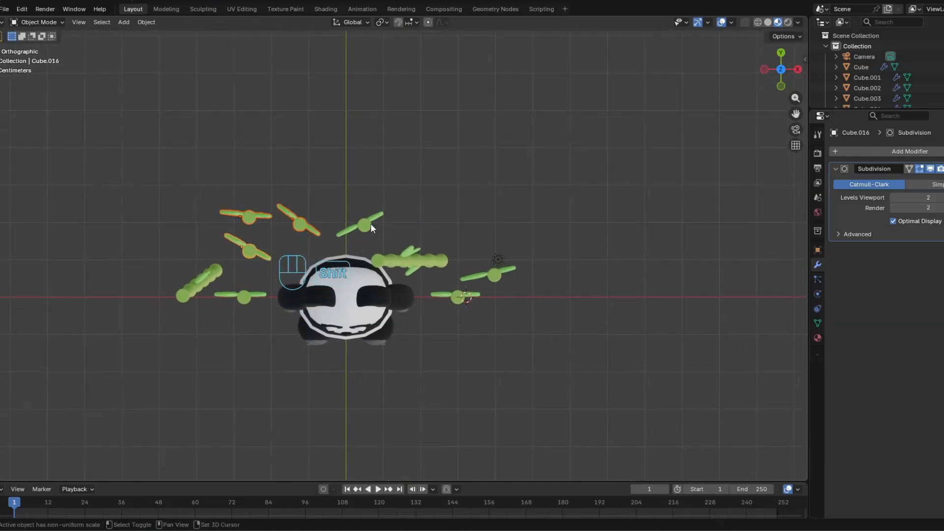
{"action": "key", "text": "shift+d"}
{"action": "left_click", "coordinate": [553, 205]}
- Move the outermost new bamboo in toward the tall one on the positive-X side and rotate it to vary its leaves
{"action": "key", "text": "g"}
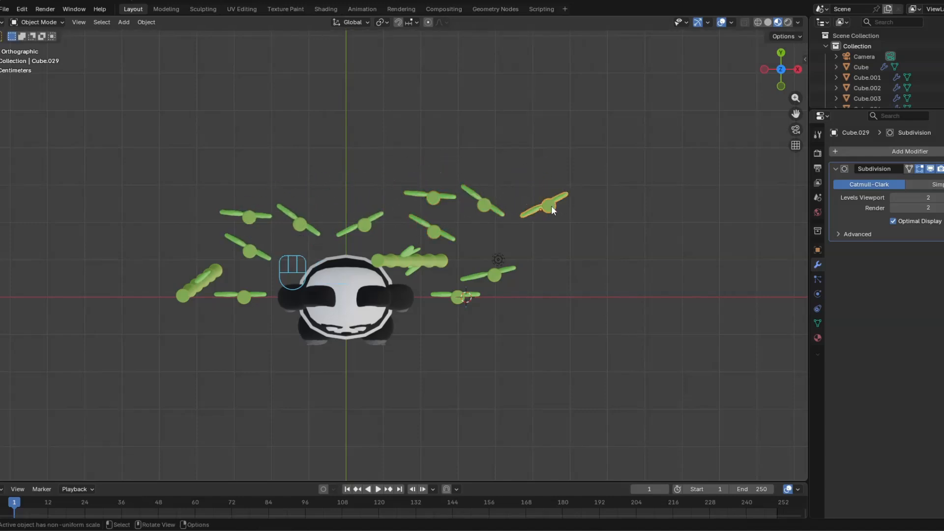
{"action": "left_click", "coordinate": [538, 222]}
{"action": "key", "text": "r"}
{"action": "left_click", "coordinate": [453, 267]}
- Duplicate five of the rear bamboos and offset the copies about -3.43 m along X and 1.29 m along Y
{"action": "middle_click_drag", "start_coordinate": [479, 246], "coordinate": [503, 263], "text": "shift"}
{"action": "left_click", "coordinate": [456, 249]}
{"action": "left_click", "coordinate": [454, 215], "text": "shift"}
{"action": "key", "text": "shift+d"}
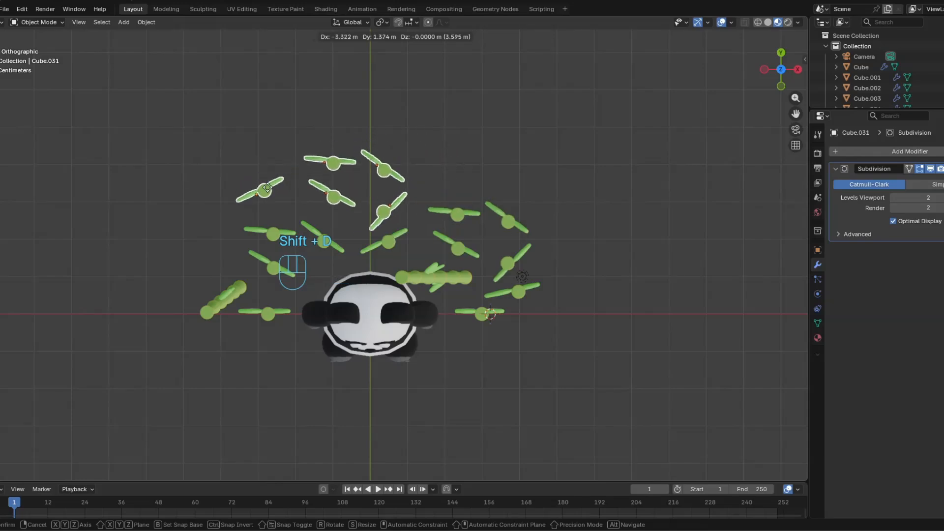
{"action": "left_click", "coordinate": [268, 187]}
- Select three of the rear bamboos spread across both sides and scale them by 1.586 along Z
{"action": "middle_click_drag", "start_coordinate": [467, 318], "coordinate": [464, 264]}
{"action": "middle_click_drag", "start_coordinate": [402, 237], "coordinate": [403, 282]}
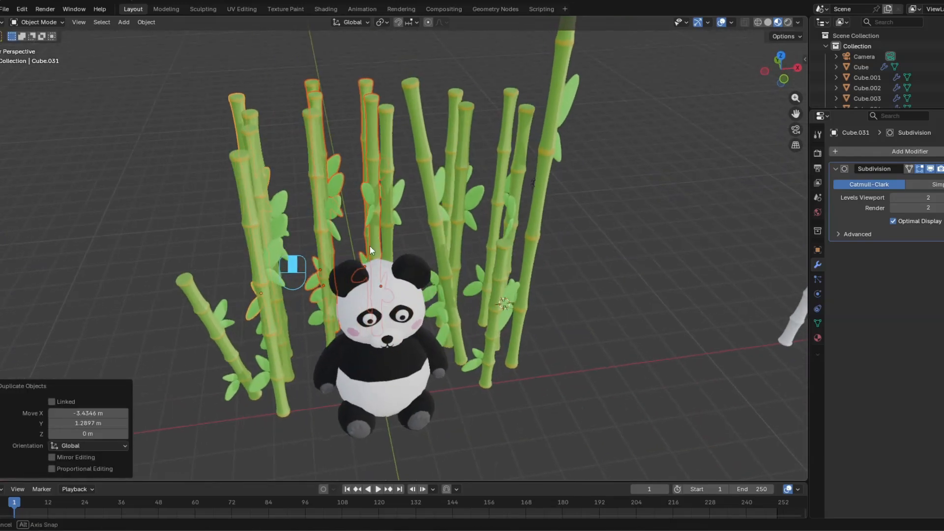
{"action": "left_click", "coordinate": [318, 183]}
{"action": "left_click", "coordinate": [508, 149], "text": "shift"}
{"action": "key", "text": "s"}
{"action": "key", "text": "z"}
{"action": "left_click", "coordinate": [551, 217]}
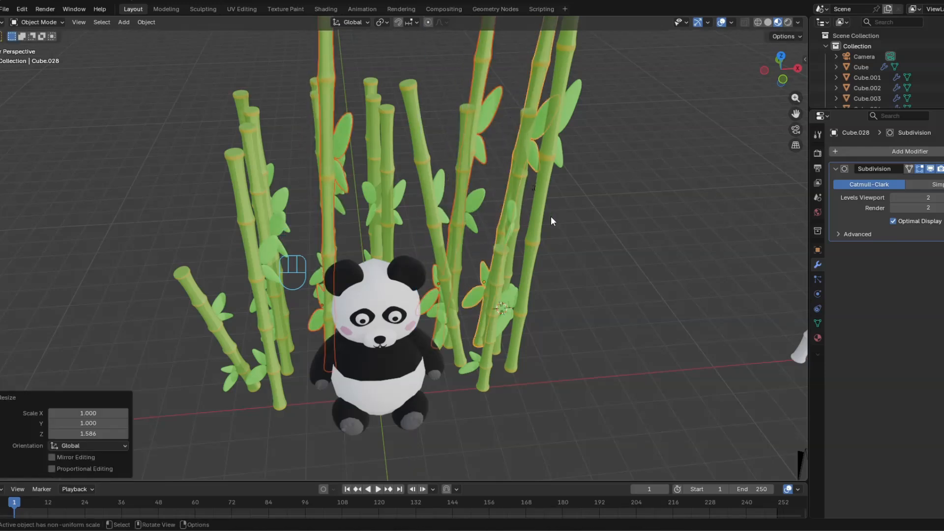
- Tilt the three lengthened bamboos about -8.06° in the front view and raise them about 0.32 m along Z
{"action": "key", "text": "KP_1"}
{"action": "key", "text": "r"}
{"action": "left_click", "coordinate": [553, 270]}
{"action": "key", "text": "g"}
{"action": "key", "text": "z"}
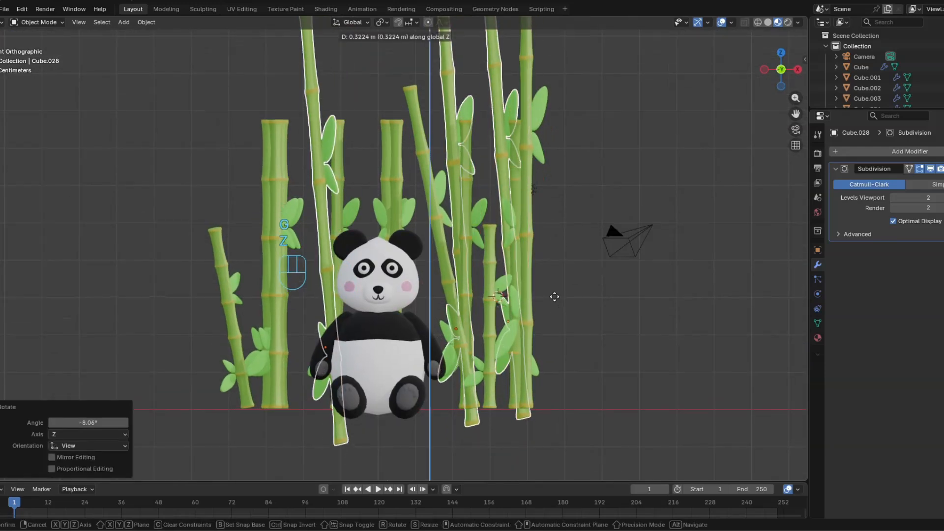
{"action": "left_click", "coordinate": [553, 296]}
- Raise the tilted tall bamboo on the negative-X side along Z until its base meets the ground line
{"action": "left_click", "coordinate": [339, 420]}
{"action": "key", "text": "g"}
{"action": "key", "text": "z"}
{"action": "left_click", "coordinate": [340, 392]}
{"action": "left_click", "coordinate": [553, 291]}
- Move the outer tilted tall bamboo along positive X, past the tall straight one
{"action": "middle_click_drag", "start_coordinate": [503, 289], "coordinate": [533, 296], "text": "shift"}
{"action": "scroll", "coordinate": [533, 296], "scroll_direction": "down", "scroll_amount": 2}
{"action": "scroll", "coordinate": [534, 296], "scroll_direction": "up", "scroll_amount": 2}
{"action": "middle_click_drag", "start_coordinate": [537, 114], "coordinate": [505, 148], "text": "shift"}
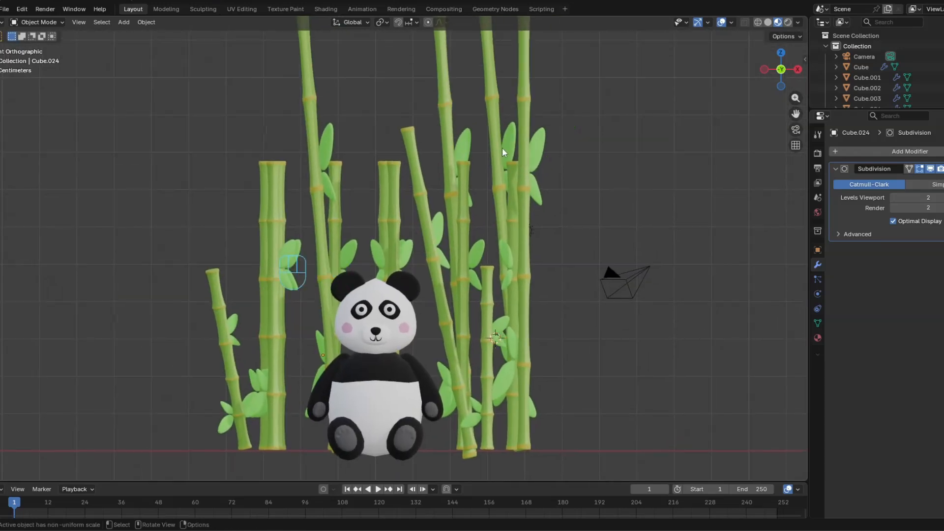
{"action": "left_click", "coordinate": [504, 150]}
{"action": "key", "text": "g"}
{"action": "key", "text": "x"}
{"action": "left_click", "coordinate": [569, 285]}
{"action": "left_click", "coordinate": [577, 258]}
- Move the tall straight bamboo about 0.21 m along X
{"action": "left_click", "coordinate": [524, 279]}
{"action": "key", "text": "g"}
{"action": "key", "text": "x"}
{"action": "left_click", "coordinate": [531, 278]}
{"action": "scroll", "coordinate": [495, 247], "scroll_direction": "down", "scroll_amount": 3}
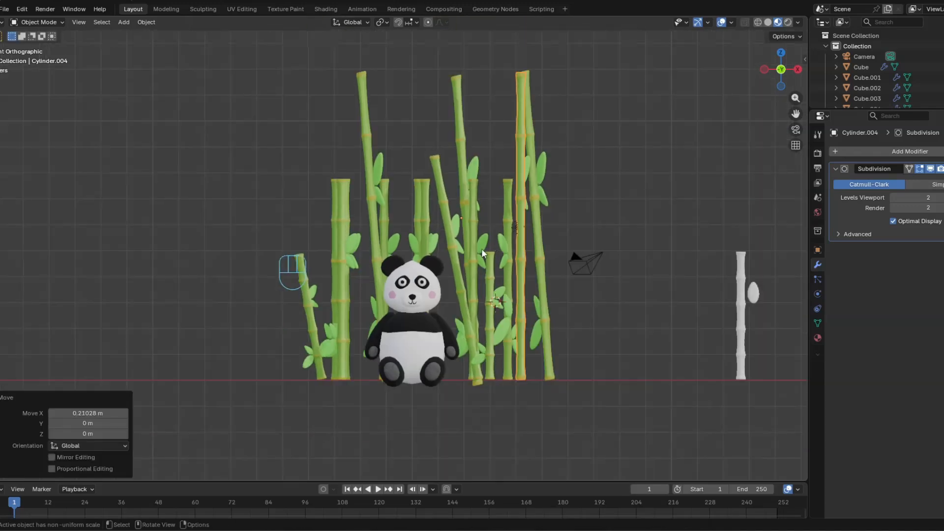
- Shift one of the overlapping bamboos on the panda's negative-X side along X
{"action": "left_click", "coordinate": [358, 259]}
{"action": "middle_click_drag", "start_coordinate": [358, 259], "coordinate": [372, 338]}
{"action": "key", "text": "g"}
{"action": "key", "text": "x"}
{"action": "left_click", "coordinate": [367, 282]}
- Delete two of the crowded bamboos behind the panda
{"action": "middle_click_drag", "start_coordinate": [426, 215], "coordinate": [422, 163]}
{"action": "left_click", "coordinate": [432, 182]}
{"action": "left_click", "coordinate": [388, 152], "text": "shift"}
{"action": "key", "text": "Delete"}
- Reposition the crowded bamboos behind the panda and on its negative-X side in the top view to even out their spacing
{"action": "left_click", "coordinate": [421, 164]}
{"action": "key", "text": "KP_7"}
{"action": "key", "text": "g"}
{"action": "left_click", "coordinate": [418, 223]}
{"action": "left_click", "coordinate": [382, 250]}
{"action": "key", "text": "g"}
{"action": "right_click", "coordinate": [407, 262]}
{"action": "left_click", "coordinate": [350, 238]}
{"action": "key", "text": "g"}
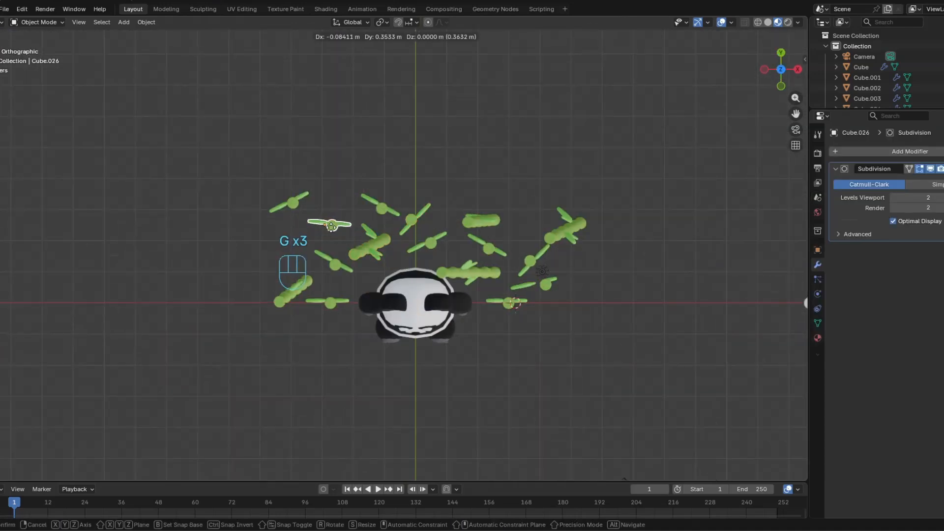
{"action": "left_click", "coordinate": [286, 266]}
- Move the two tilted tall bamboos behind the panda's positive-X side to new positions in the top view
{"action": "left_click", "coordinate": [491, 219]}
{"action": "key", "text": "g"}
{"action": "left_click", "coordinate": [528, 223]}
{"action": "left_click", "coordinate": [566, 235]}
{"action": "key", "text": "g"}
{"action": "left_click", "coordinate": [578, 257]}
- Tilt three of the rear bamboos by different small angles as seen from behind the panda
{"action": "middle_click_drag", "start_coordinate": [578, 256], "coordinate": [358, 232]}
{"action": "scroll", "coordinate": [373, 232], "scroll_direction": "up", "scroll_amount": 2}
{"action": "left_click", "coordinate": [396, 231]}
{"action": "key", "text": "r"}
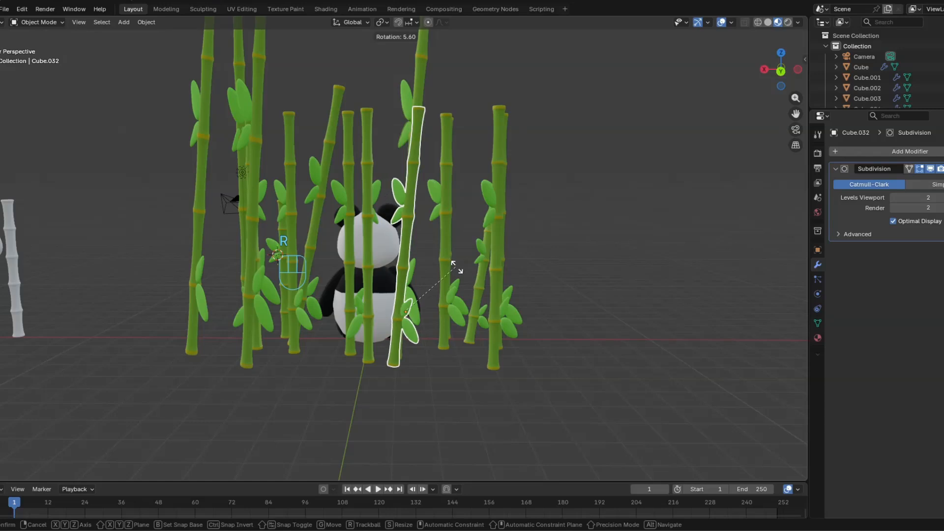
{"action": "left_click", "coordinate": [460, 271]}
{"action": "left_click", "coordinate": [368, 241]}
{"action": "key", "text": "r"}
{"action": "left_click", "coordinate": [400, 234]}
{"action": "left_click", "coordinate": [346, 239]}
{"action": "key", "text": "r"}
{"action": "left_click", "coordinate": [443, 251]}
- Tilt the outermost rear bamboo on the negative-X side about 13° and shift it along X
{"action": "left_click", "coordinate": [496, 258]}
{"action": "key", "text": "r"}
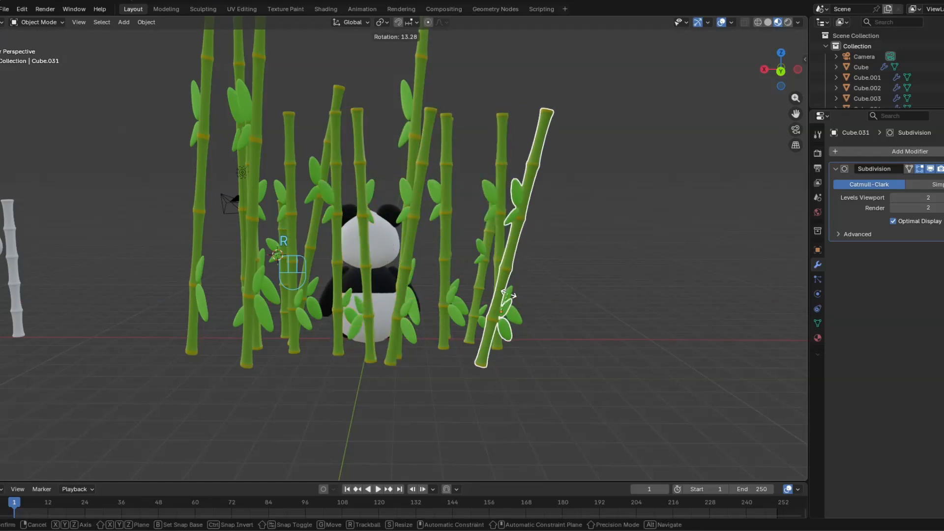
{"action": "left_click", "coordinate": [510, 292]}
{"action": "key", "text": "g"}
{"action": "key", "text": "x"}
{"action": "left_click", "coordinate": [512, 272]}
- Delete two surplus bamboos from the group behind the panda
{"action": "middle_click_drag", "start_coordinate": [512, 272], "coordinate": [466, 230]}
{"action": "key", "text": "KP_1"}
{"action": "middle_click_drag", "start_coordinate": [462, 293], "coordinate": [445, 249]}
{"action": "key", "text": "Delete"}
{"action": "left_click", "coordinate": [440, 228]}
{"action": "key", "text": "Delete"}
- Move the bamboo directly behind the panda's head slightly along X
{"action": "left_click", "coordinate": [422, 257]}
{"action": "key", "text": "g"}
{"action": "key", "text": "x"}
{"action": "left_click", "coordinate": [430, 260]}
- Delete one more surplus bamboo from the group around the panda
{"action": "left_click", "coordinate": [328, 302]}
{"action": "middle_click_drag", "start_coordinate": [329, 303], "coordinate": [365, 334]}
{"action": "middle_click_drag", "start_coordinate": [344, 278], "coordinate": [391, 329]}
{"action": "key", "text": "Delete"}
- Lower the tilted bamboo on the negative-X side about 0.17 m along Z
{"action": "left_click", "coordinate": [308, 207]}
{"action": "key", "text": "g"}
{"action": "key", "text": "z"}
{"action": "left_click", "coordinate": [397, 339]}
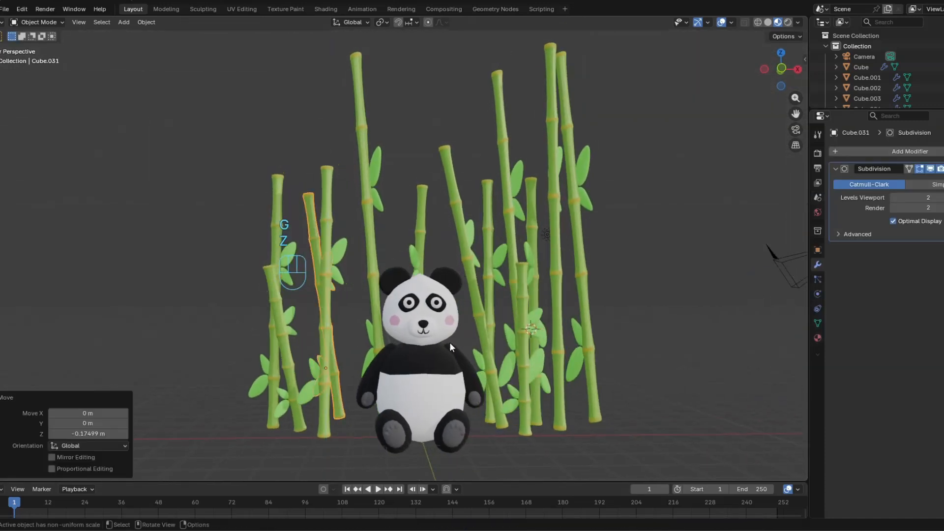
- Thin out the bamboos on both sides of the panda by deleting surplus stalks, including tall tilted ones on the positive-X side
{"action": "middle_click_drag", "start_coordinate": [551, 275], "coordinate": [548, 256]}
{"action": "left_click", "coordinate": [556, 260]}
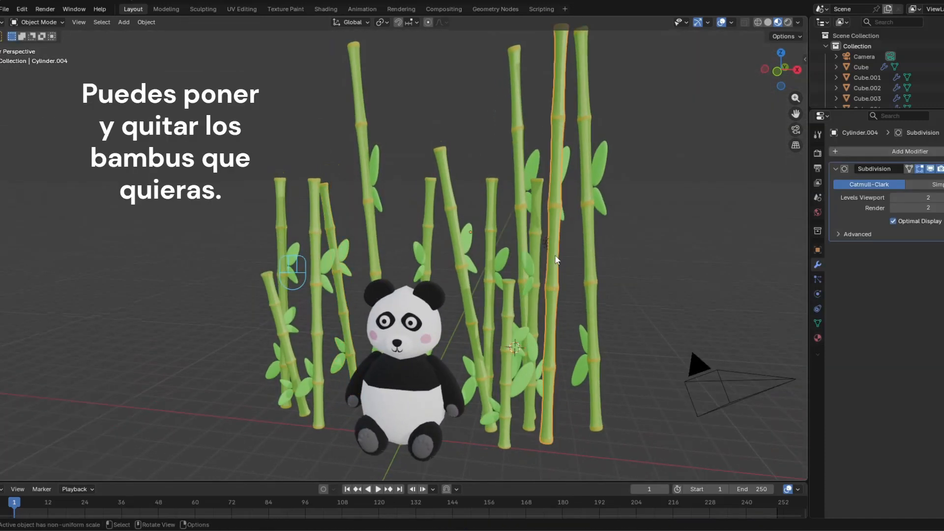
{"action": "key", "text": "Delete"}
{"action": "middle_click_drag", "start_coordinate": [521, 211], "coordinate": [502, 137]}
{"action": "key", "text": "KP_1"}
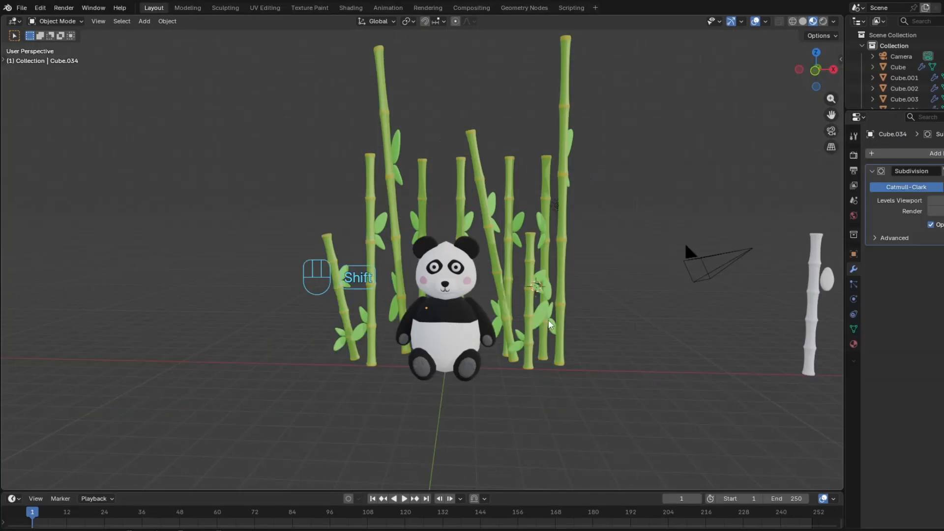
- Enlarge the timeline area below the viewport and switch it to the Shader Editor
{"action": "middle_click_drag", "start_coordinate": [548, 320], "coordinate": [472, 231]}
{"action": "middle_click_drag", "start_coordinate": [385, 158], "coordinate": [543, 236]}
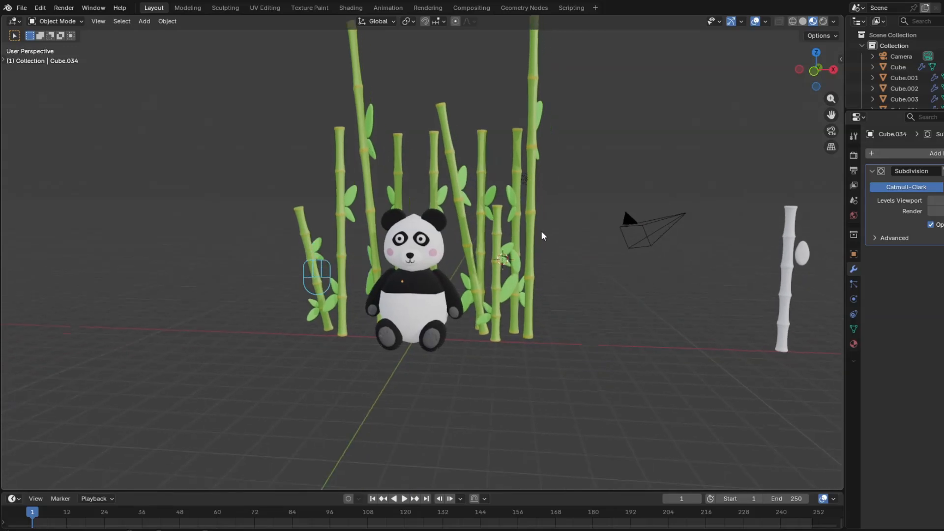
{"action": "middle_click_drag", "start_coordinate": [605, 318], "coordinate": [624, 362], "text": "shift"}
{"action": "middle_click_drag", "start_coordinate": [570, 318], "coordinate": [572, 314], "text": "shift"}
{"action": "left_click_drag", "start_coordinate": [538, 491], "coordinate": [615, 333]}
{"action": "left_click", "coordinate": [15, 331]}
{"action": "left_click", "coordinate": [67, 421]}
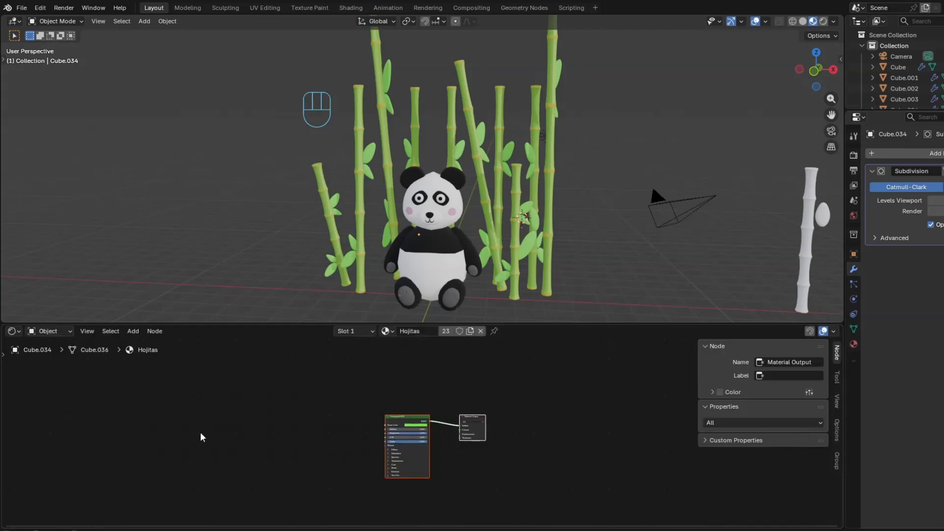
- Switch the Shader Editor to the World shader, use rendered viewport shading and set the background colour to tan #C09C72
{"action": "left_click", "coordinate": [68, 370]}
{"action": "scroll", "coordinate": [429, 416], "scroll_direction": "up", "scroll_amount": 4}
{"action": "left_click", "coordinate": [375, 414]}
{"action": "left_click", "coordinate": [822, 22]}
{"action": "left_click", "coordinate": [371, 415]}
{"action": "left_click", "coordinate": [407, 272]}
{"action": "mouse_move", "coordinate": [444, 295]}
{"action": "left_mouse_down"}
{"action": "mouse_move", "coordinate": [444, 269]}
{"action": "mouse_move", "coordinate": [406, 265]}
{"action": "mouse_move", "coordinate": [381, 292]}
{"action": "mouse_move", "coordinate": [392, 298]}
{"action": "left_mouse_up"}
- Add a Color Ramp node feeding the world Background colour, and move its black and white stops inward
{"action": "left_click_drag", "start_coordinate": [385, 391], "coordinate": [463, 393]}
{"action": "key", "text": "shift+a"}
{"action": "type", "text": "color ram"}
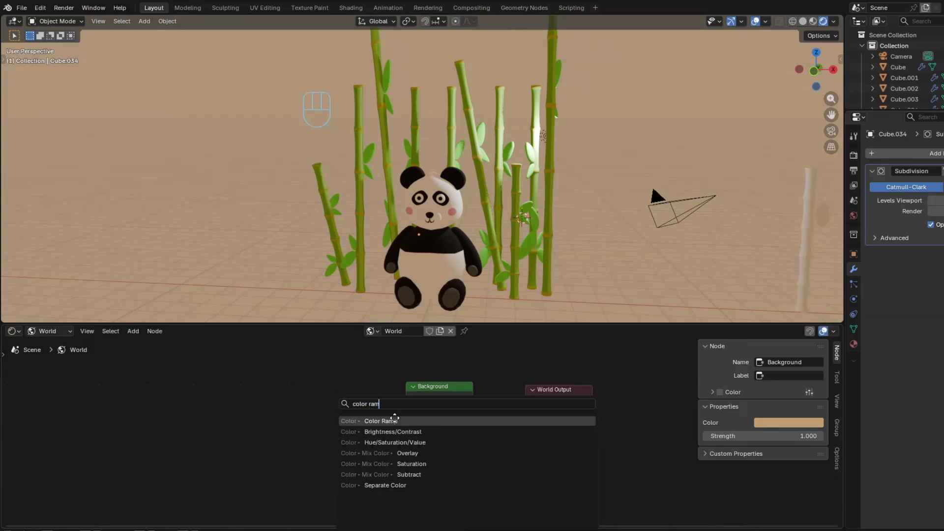
{"action": "left_click", "coordinate": [388, 421]}
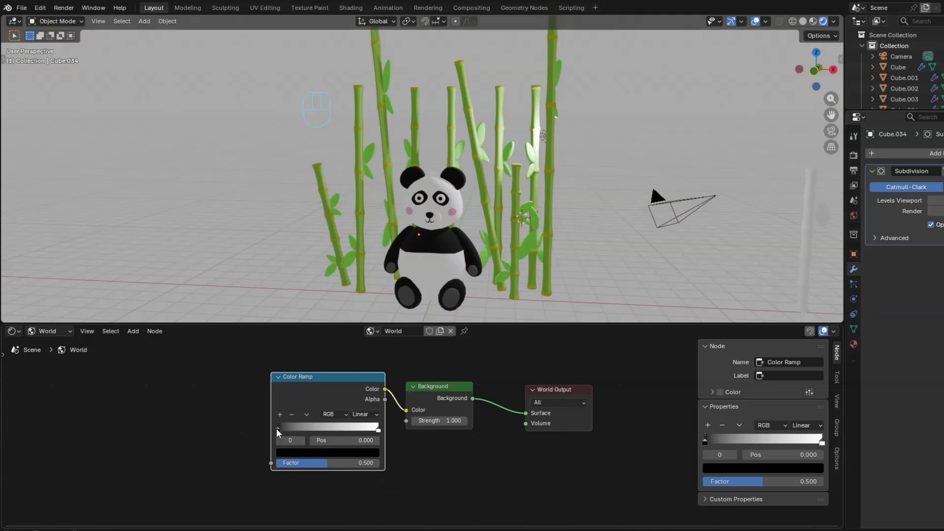
{"action": "left_click_drag", "start_coordinate": [276, 429], "coordinate": [309, 426]}
{"action": "left_click_drag", "start_coordinate": [378, 430], "coordinate": [346, 432]}
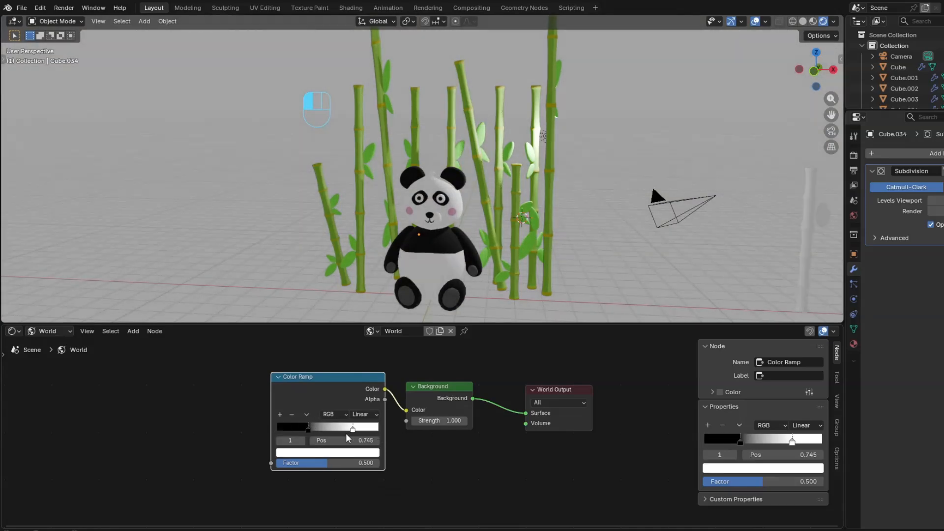
- Recolour the world Color Ramp's stops to deep violet-blue at 0.305 and light blue at 0.673
{"action": "left_click", "coordinate": [345, 452]}
{"action": "left_click_drag", "start_coordinate": [321, 345], "coordinate": [306, 338]}
{"action": "left_click", "coordinate": [310, 450]}
{"action": "left_click", "coordinate": [362, 312]}
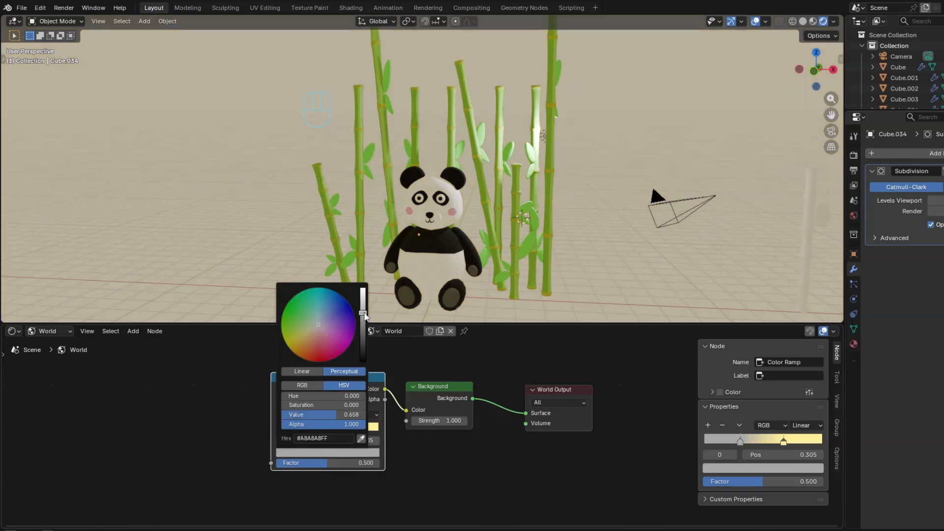
{"action": "left_click_drag", "start_coordinate": [349, 322], "coordinate": [325, 310]}
{"action": "left_click", "coordinate": [346, 430]}
{"action": "left_click", "coordinate": [350, 453]}
- Look through the camera in an enlarged viewport and enable Camera to View so that navigation moves the camera
{"action": "left_click_drag", "start_coordinate": [506, 324], "coordinate": [511, 407]}
{"action": "key", "text": "KP_0"}
{"action": "key", "text": "n"}
{"action": "left_click", "coordinate": [836, 108]}
{"action": "left_click", "coordinate": [758, 198]}
{"action": "middle_click_drag", "start_coordinate": [455, 232], "coordinate": [479, 225], "text": "shift"}
{"action": "scroll", "coordinate": [450, 256], "scroll_direction": "down", "scroll_amount": 2}
{"action": "scroll", "coordinate": [478, 217], "scroll_direction": "down", "scroll_amount": 2}
{"action": "middle_click_drag", "start_coordinate": [480, 189], "coordinate": [656, 211], "text": "shift"}
{"action": "scroll", "coordinate": [458, 235], "scroll_direction": "down", "scroll_amount": 2}
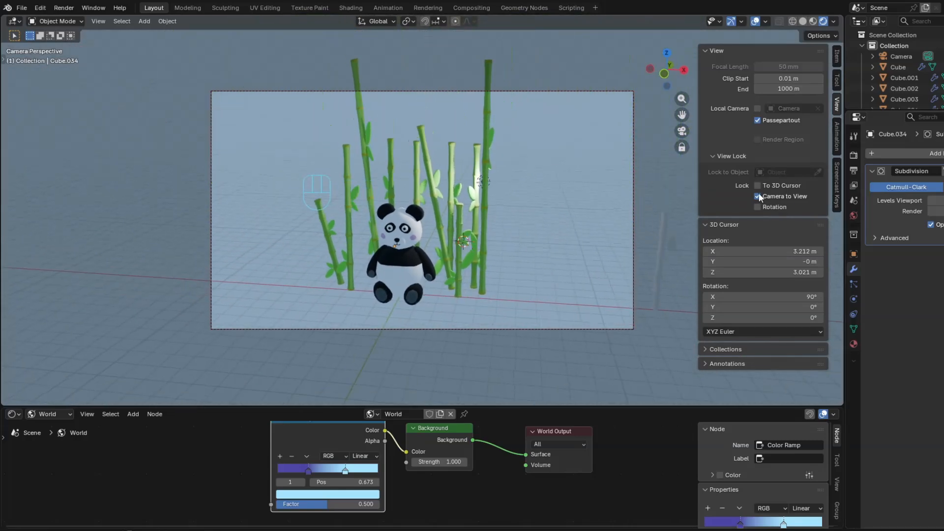
{"action": "key", "text": "n"}
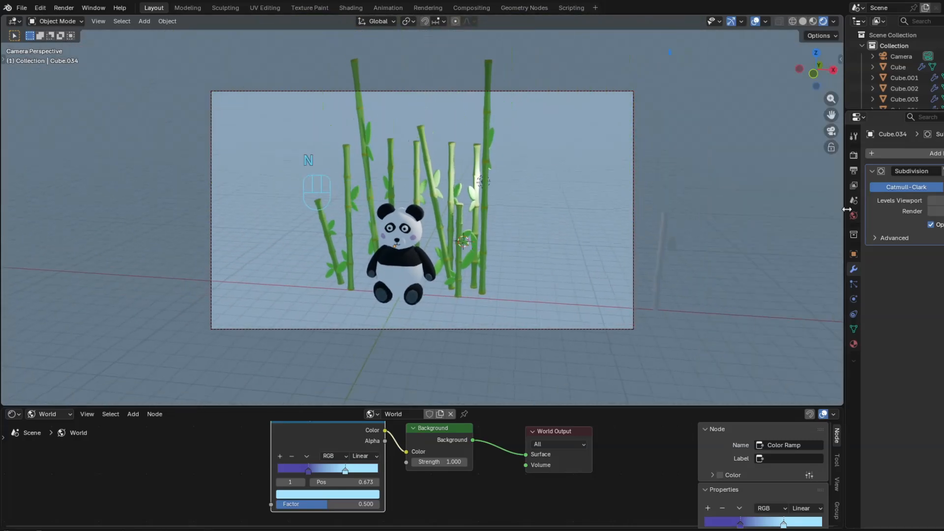
- Set the render resolution to 1080 × 1920 px, and change its height to 1080 px for a square frame
{"action": "left_click", "coordinate": [853, 171]}
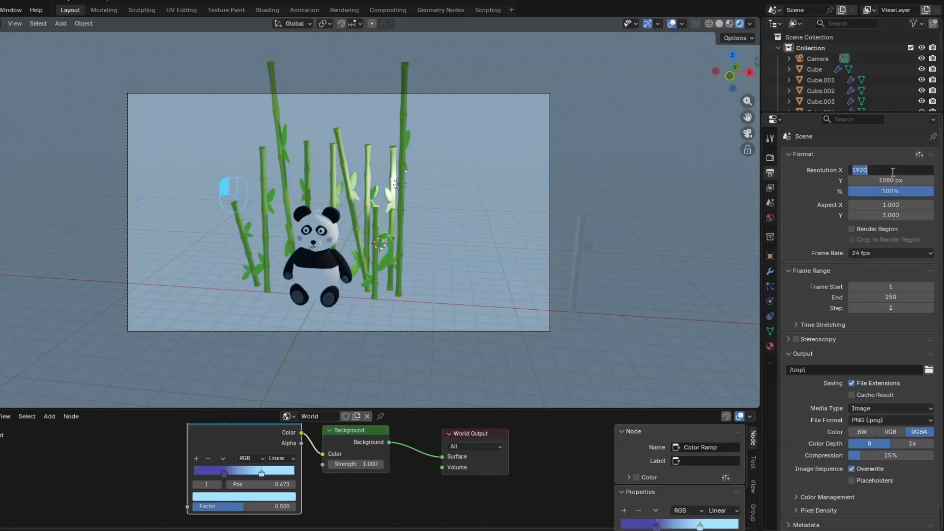
{"action": "type", "text": "1080"}
{"action": "key", "text": "Return"}
{"action": "type", "text": "1920"}
{"action": "key", "text": "Return"}
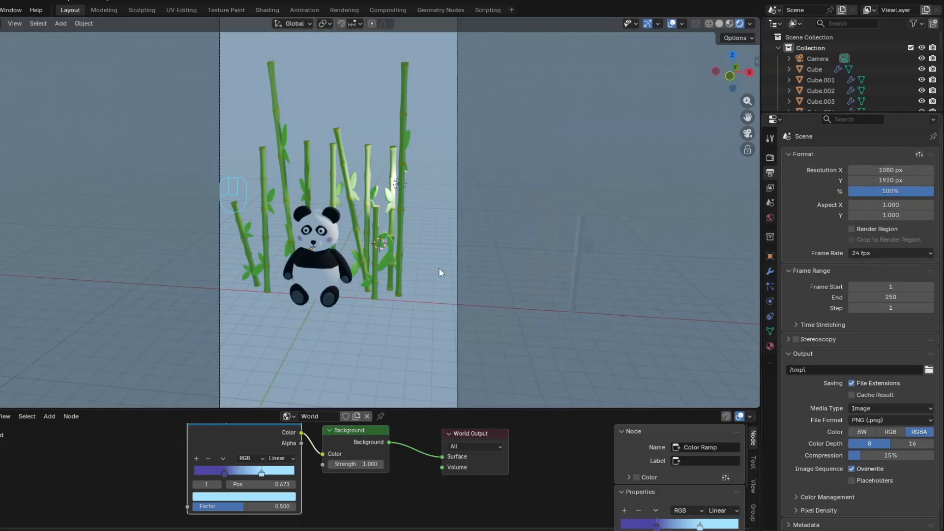
{"action": "left_click_drag", "start_coordinate": [400, 409], "coordinate": [399, 428]}
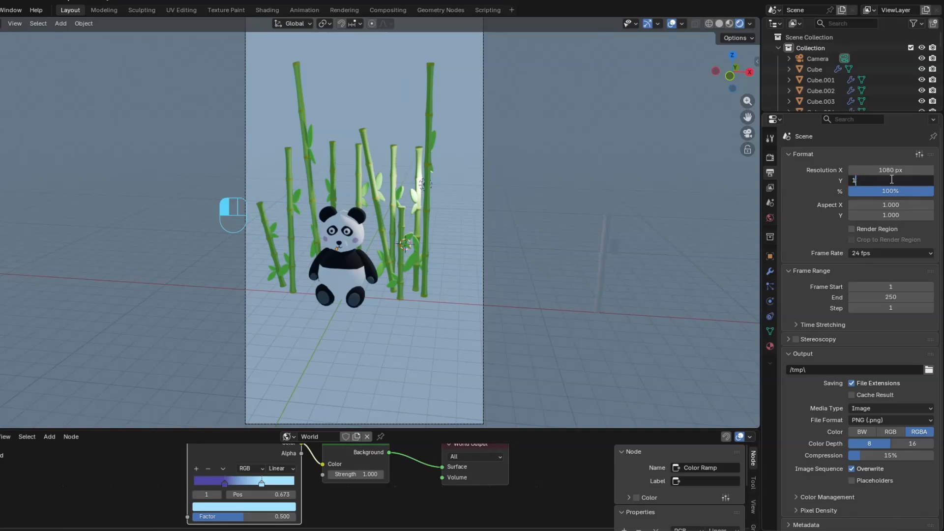
{"action": "type", "text": "1080"}
{"action": "key", "text": "Return"}
- Reframe the camera closer and slightly angled on the panda and bamboos, and turn off Camera to View
{"action": "key", "text": "n"}
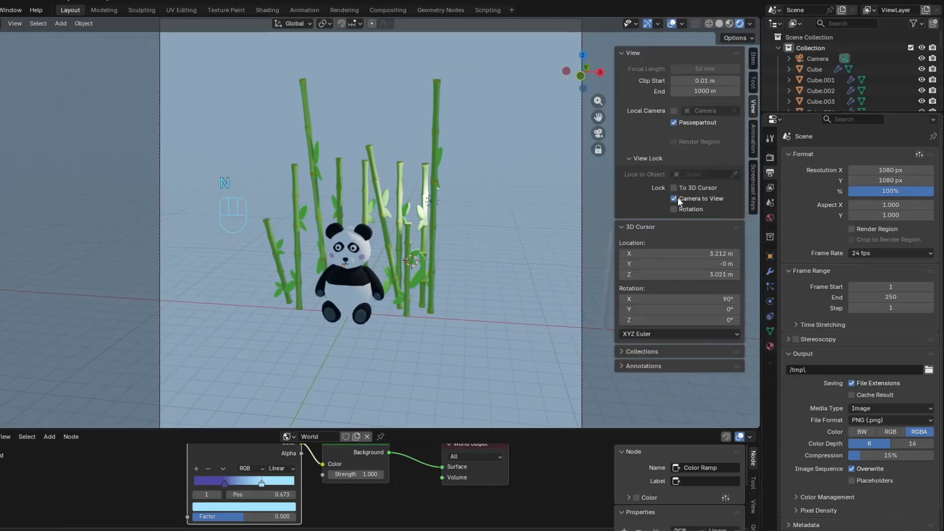
{"action": "scroll", "coordinate": [421, 276], "scroll_direction": "up", "scroll_amount": 4}
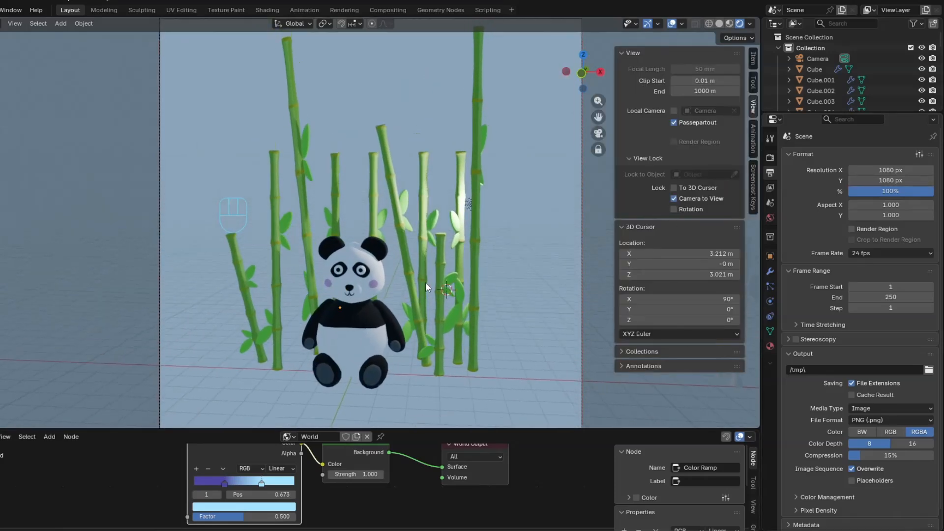
{"action": "left_click_drag", "start_coordinate": [411, 428], "coordinate": [412, 493]}
{"action": "scroll", "coordinate": [400, 324], "scroll_direction": "down", "scroll_amount": 2}
{"action": "scroll", "coordinate": [400, 324], "scroll_direction": "up", "scroll_amount": 1}
{"action": "middle_click_drag", "start_coordinate": [401, 323], "coordinate": [404, 286]}
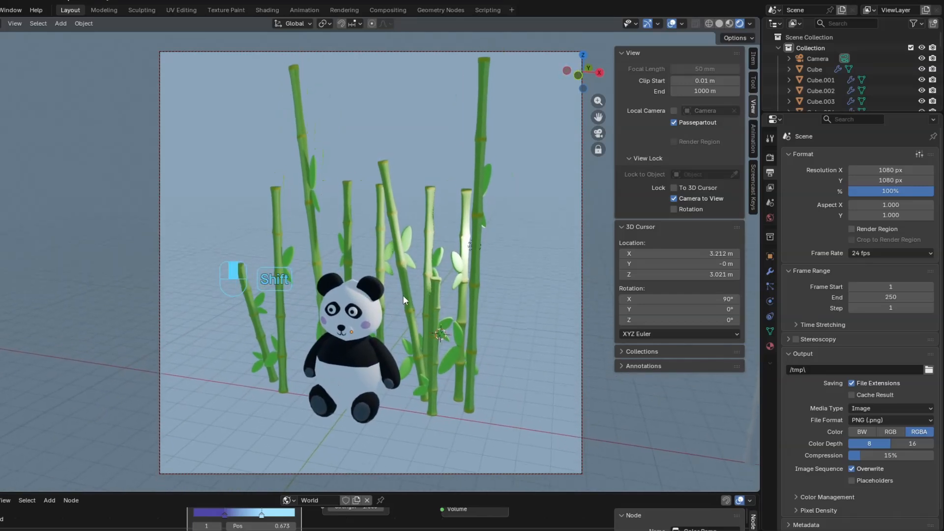
{"action": "scroll", "coordinate": [402, 296], "scroll_direction": "up", "scroll_amount": 1}
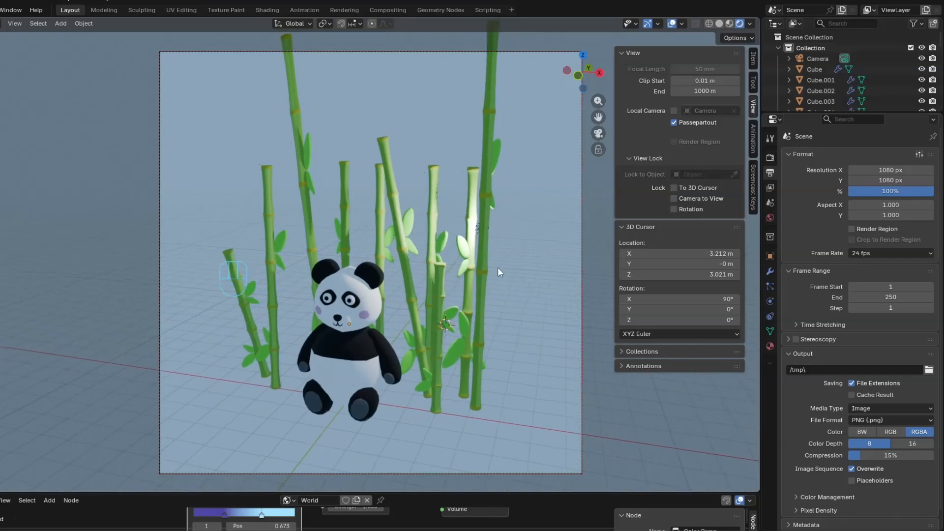
{"action": "key", "text": "n"}
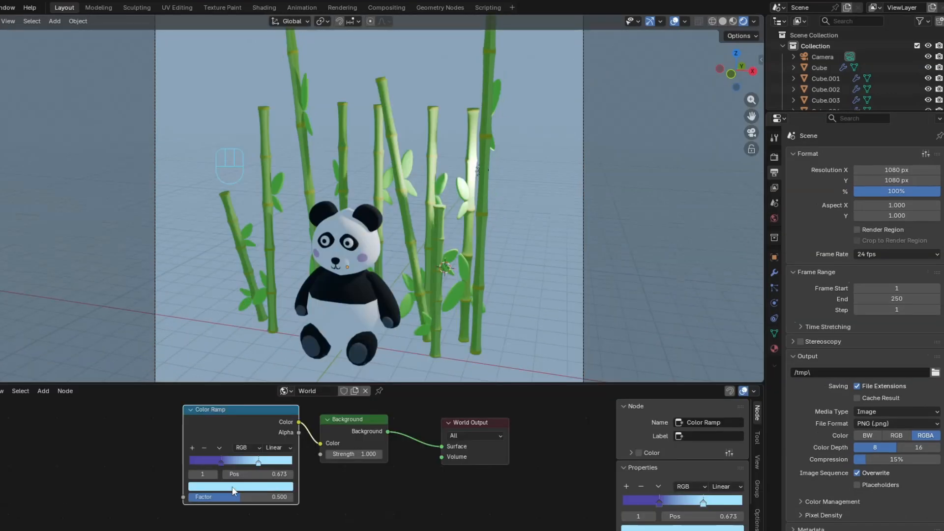
- Change the lighter stop of the world Color Ramp to lavender-blue #A4AEFF
{"action": "left_click", "coordinate": [233, 487]}
{"action": "left_click_drag", "start_coordinate": [252, 387], "coordinate": [241, 348]}
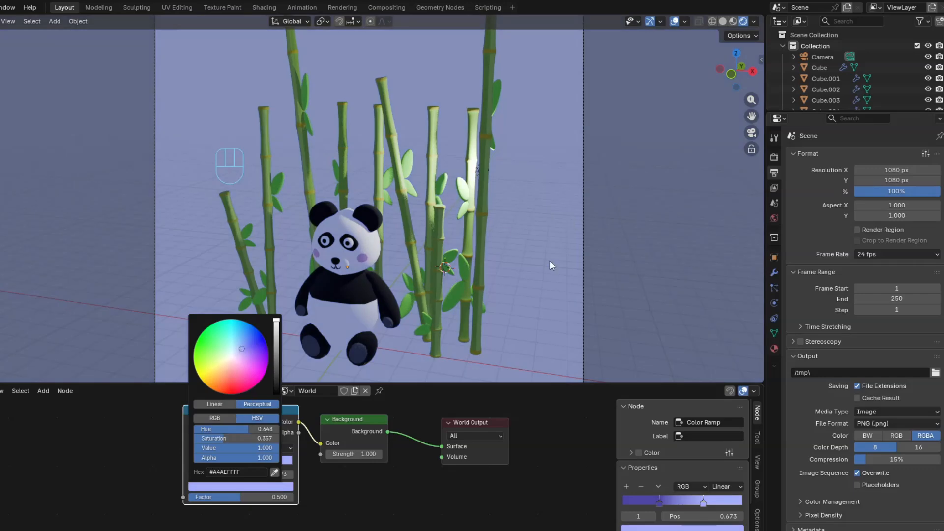
{"action": "left_click_drag", "start_coordinate": [442, 384], "coordinate": [442, 463]}
- Leave the camera view and move the point light about 3.03 m in X, 1.04 m in Y and 3.57 m in Z
{"action": "key", "text": "KP_0"}
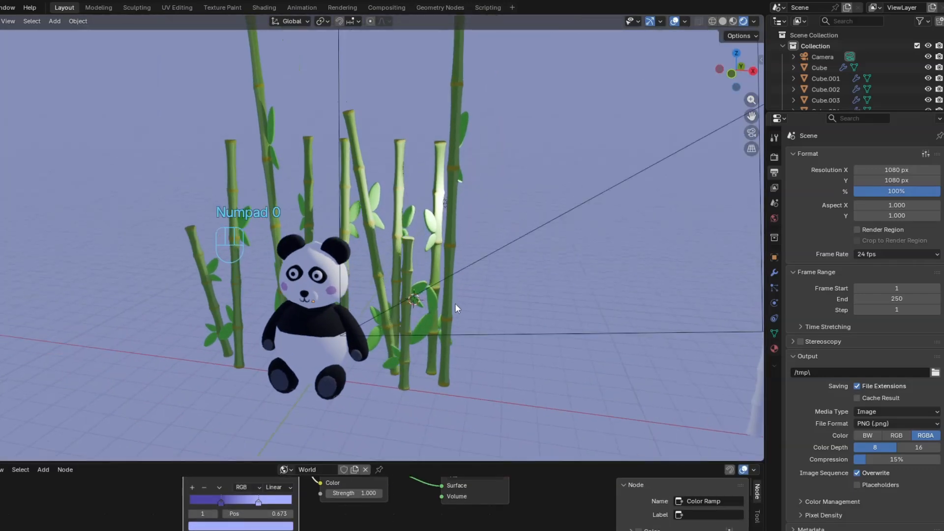
{"action": "middle_click_drag", "start_coordinate": [444, 283], "coordinate": [413, 294]}
{"action": "scroll", "coordinate": [413, 295], "scroll_direction": "down", "scroll_amount": 4}
{"action": "scroll", "coordinate": [423, 288], "scroll_direction": "up", "scroll_amount": 2}
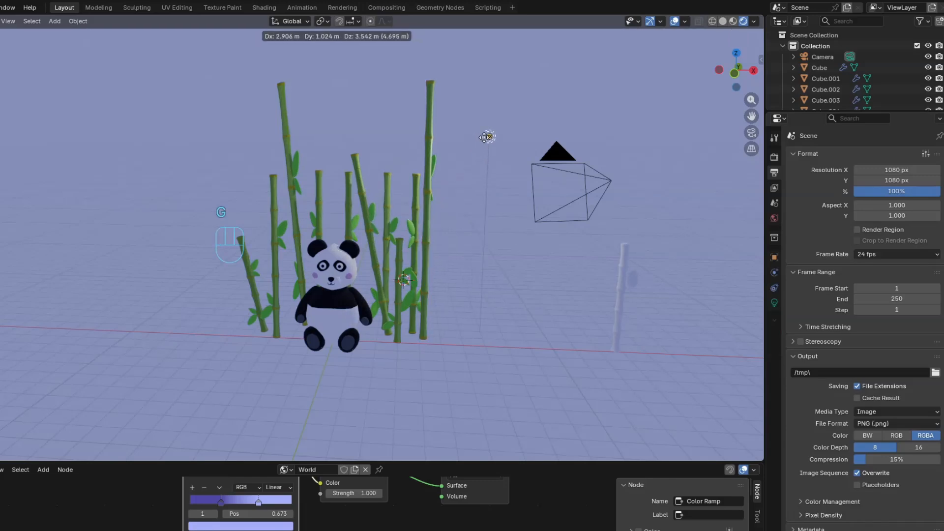
{"action": "left_click", "coordinate": [491, 135]}
- Duplicate the point light to above the panda, and move the copy about −4.67 m along Y
{"action": "key", "text": "shift+d"}
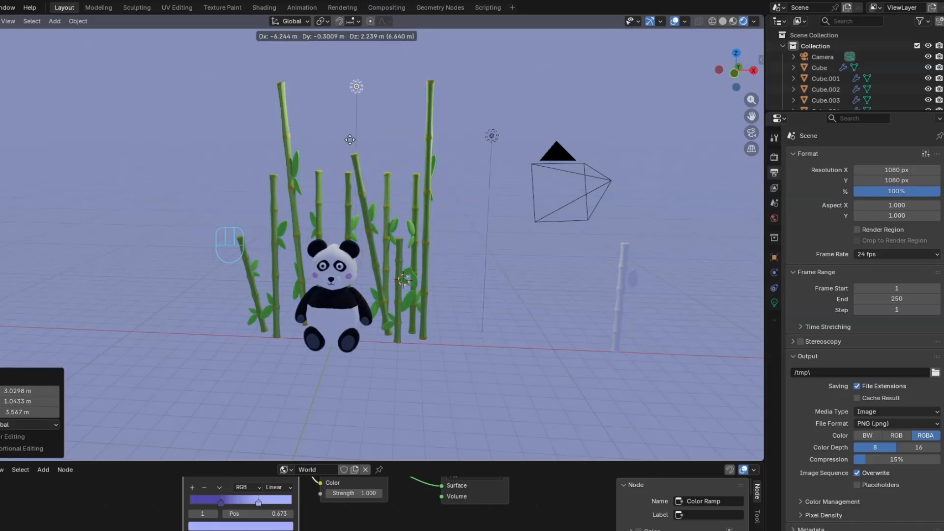
{"action": "left_click", "coordinate": [349, 147]}
{"action": "middle_click_drag", "start_coordinate": [349, 146], "coordinate": [399, 236]}
{"action": "left_click", "coordinate": [280, 274]}
- Duplicate the light twice more, placing one behind the bamboos and the other beyond them on the negative-X side
{"action": "key", "text": "shift+d"}
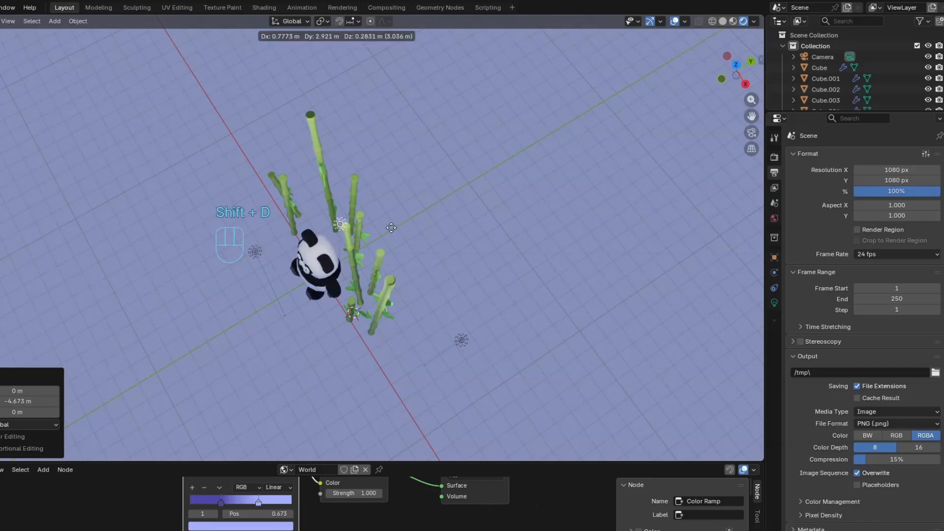
{"action": "left_click", "coordinate": [412, 242]}
{"action": "key", "text": "shift+d"}
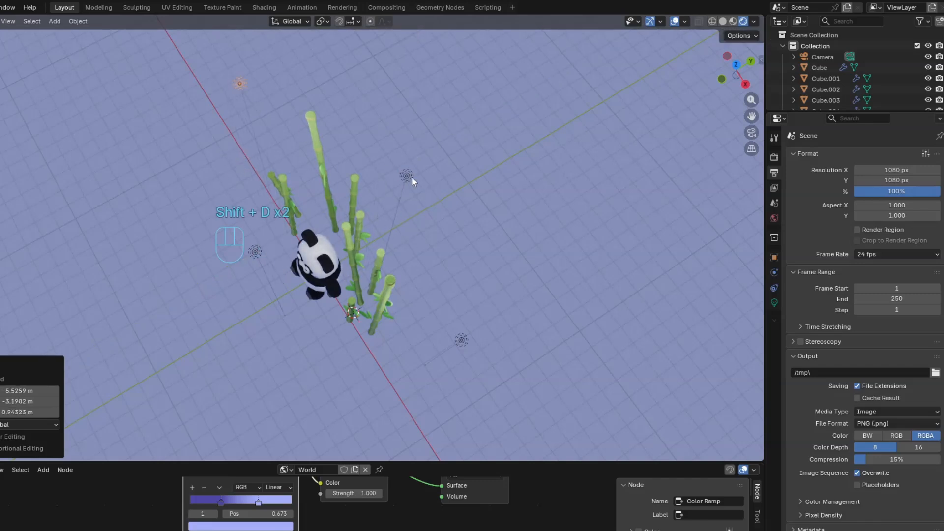
- Duplicate the light behind the bamboos to a spot near the tall tilted stalk, and raise the copy about 0.72 m
{"action": "left_click", "coordinate": [411, 178]}
{"action": "key", "text": "shift+d"}
{"action": "left_click", "coordinate": [331, 196]}
{"action": "key", "text": "g"}
{"action": "key", "text": "z"}
{"action": "left_click", "coordinate": [334, 191]}
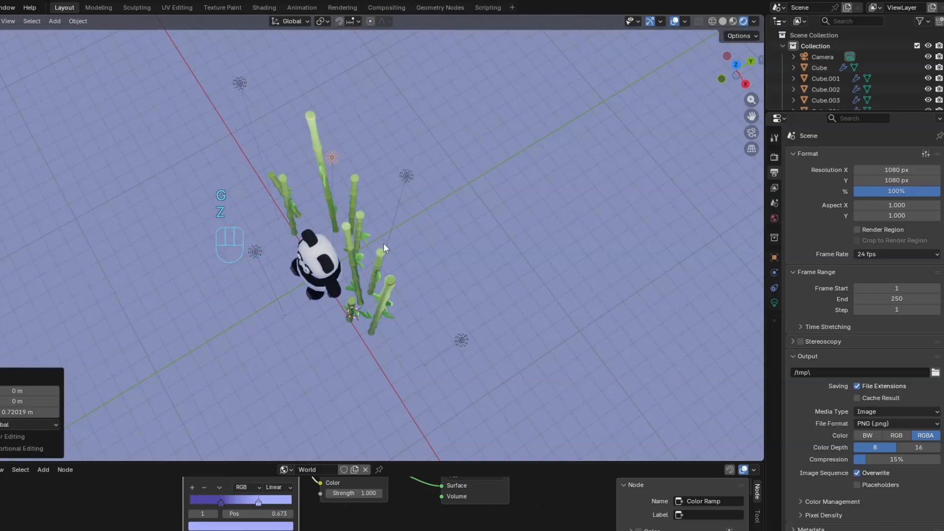
- Return to the camera view and try blue on the original point light before setting it to a pale warm white
{"action": "key", "text": "KP_0"}
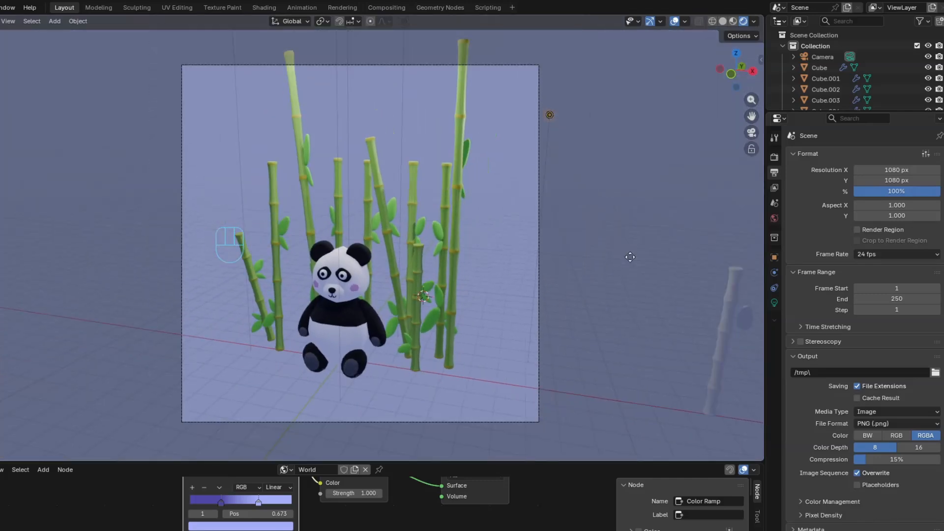
{"action": "left_click", "coordinate": [775, 302]}
{"action": "left_click", "coordinate": [889, 229]}
{"action": "left_click", "coordinate": [895, 73]}
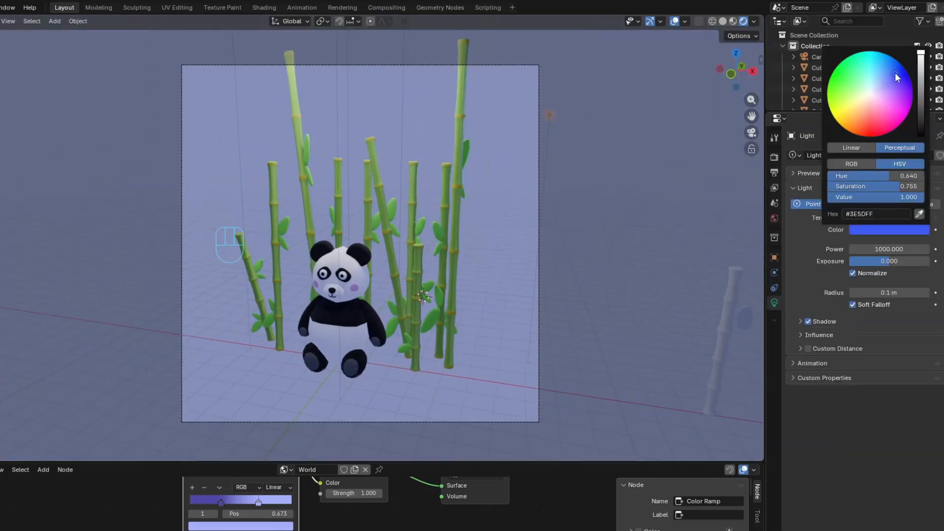
{"action": "left_click", "coordinate": [859, 101]}
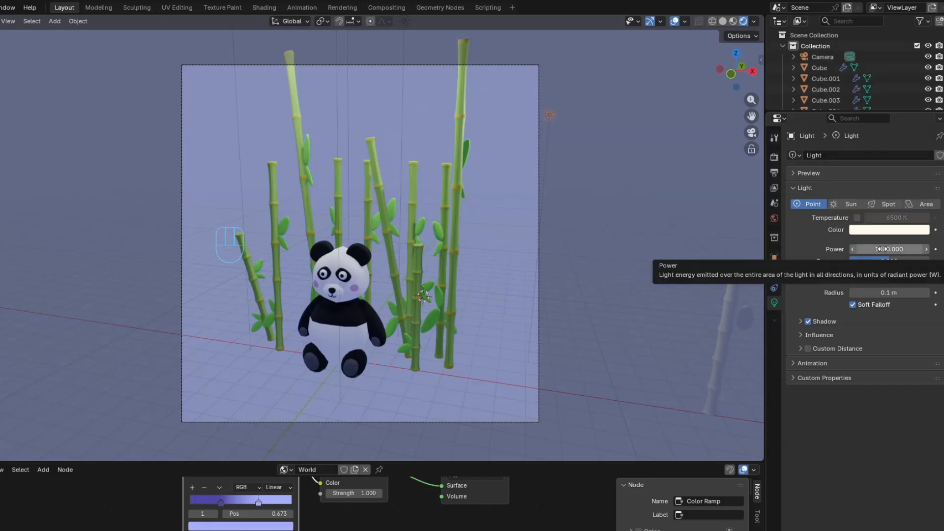
- Set the colour of the point light on the negative-X side (Light.003) to blue #4041FF
{"action": "left_click", "coordinate": [240, 155]}
{"action": "left_click_drag", "start_coordinate": [330, 205], "coordinate": [327, 265], "text": "shift"}
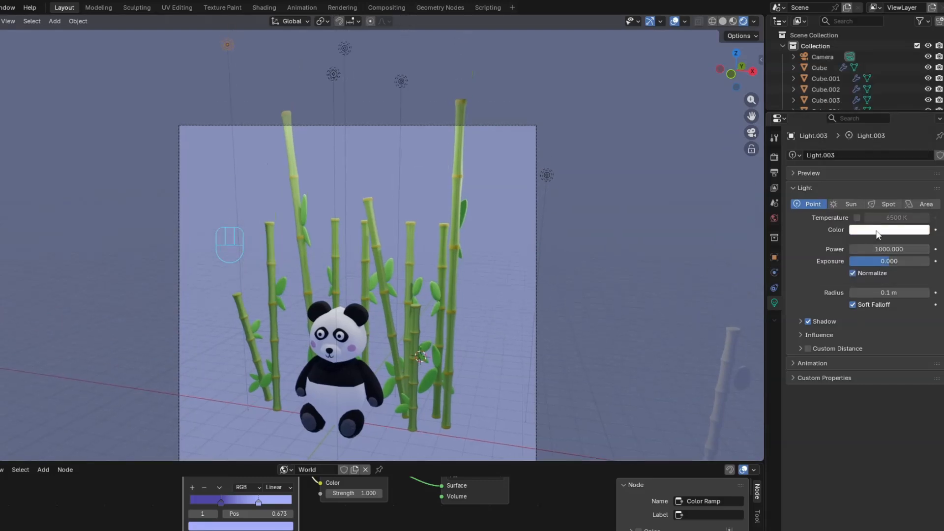
{"action": "left_click", "coordinate": [877, 231]}
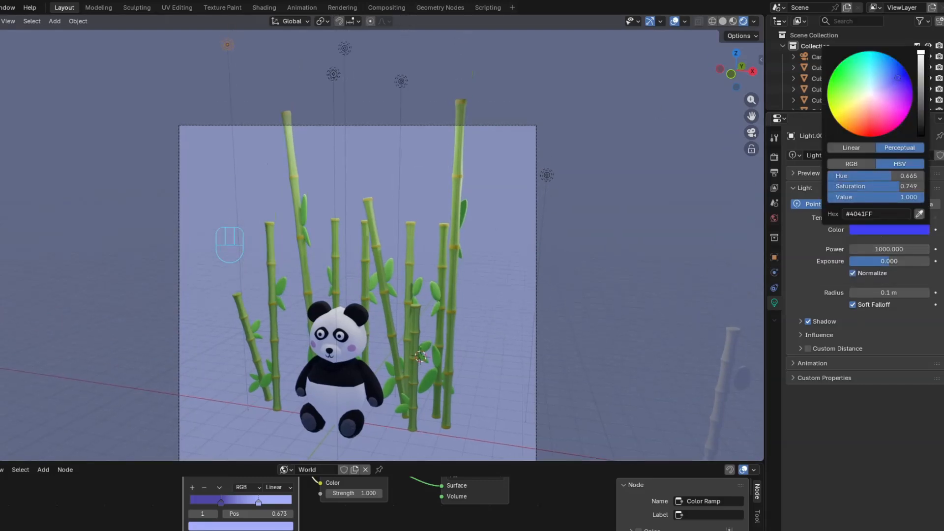
- Set the colour of the point light in front of the panda (Light.001) to a pale pink
{"action": "left_click", "coordinate": [333, 74]}
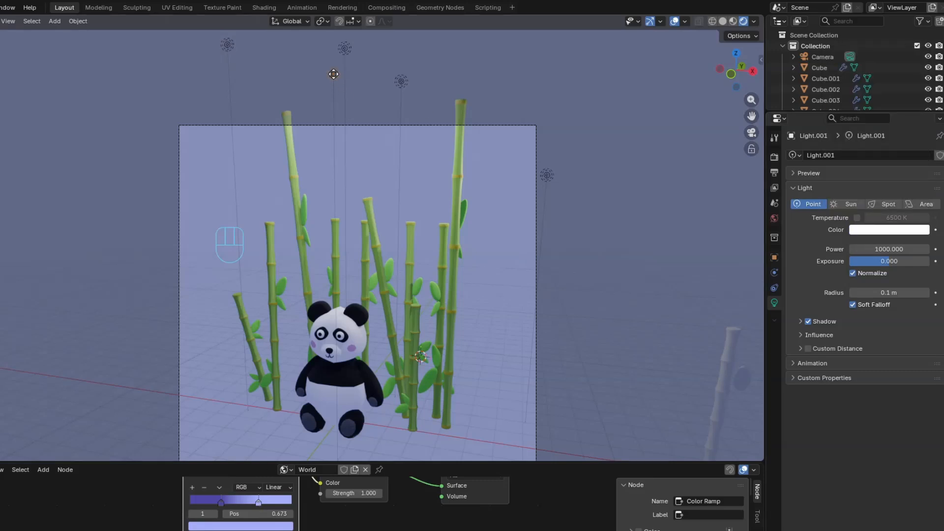
{"action": "left_click", "coordinate": [880, 230]}
{"action": "left_click", "coordinate": [873, 129]}
{"action": "left_click", "coordinate": [868, 99]}
- Give the point light behind the bamboos (Light.002) a pale yellow-green colour and a power of 2000
{"action": "middle_click_drag", "start_coordinate": [395, 333], "coordinate": [396, 281], "text": "shift"}
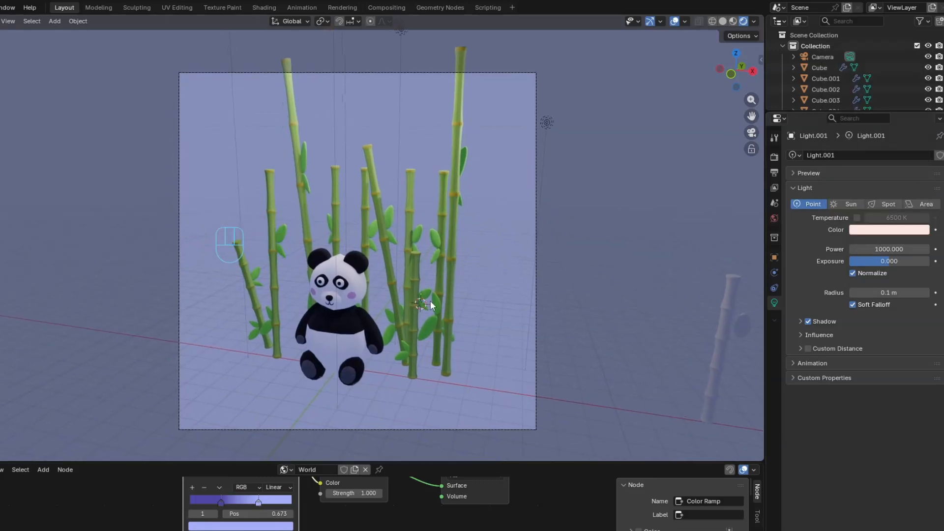
{"action": "left_click", "coordinate": [884, 237]}
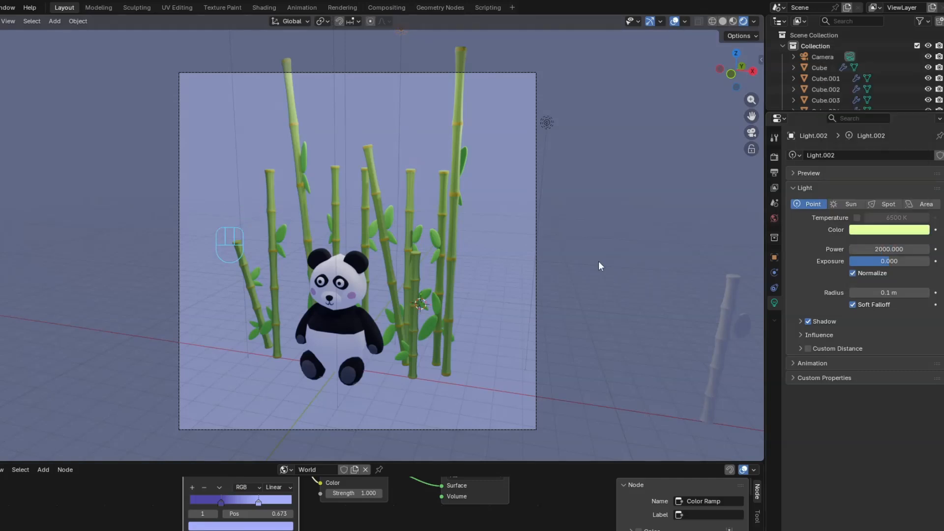
- Move the lighter stop of the world Color Ramp closer to the darker one and try different colours for it
{"action": "left_click_drag", "start_coordinate": [416, 462], "coordinate": [416, 382]}
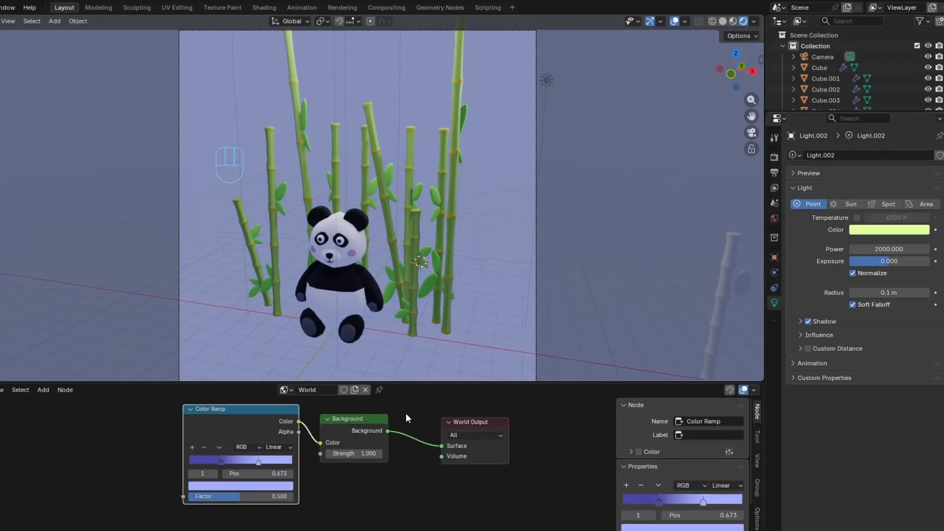
{"action": "left_click", "coordinate": [775, 218]}
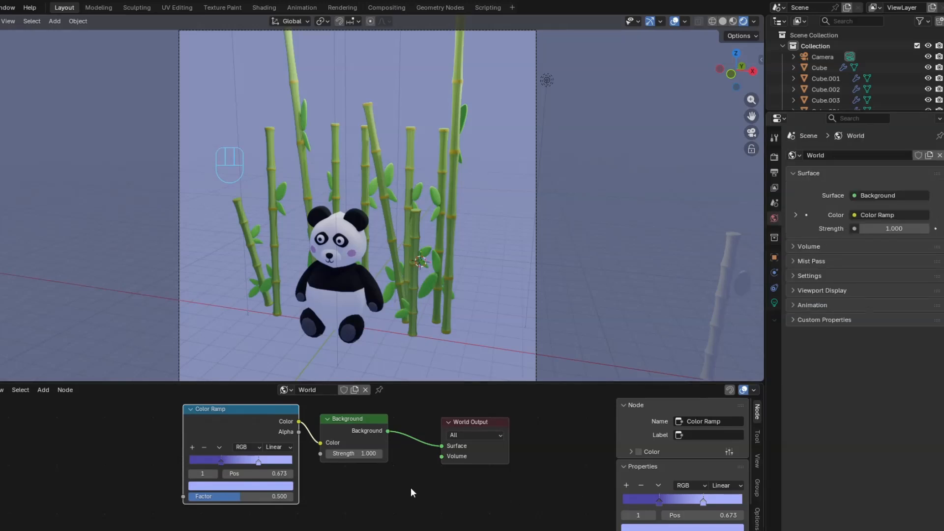
{"action": "left_click_drag", "start_coordinate": [258, 461], "coordinate": [244, 462]}
{"action": "left_click", "coordinate": [246, 486]}
{"action": "left_click", "coordinate": [206, 366]}
{"action": "left_click_drag", "start_coordinate": [206, 367], "coordinate": [257, 340]}
{"action": "left_click", "coordinate": [248, 344]}
{"action": "left_click", "coordinate": [237, 341]}
{"action": "left_click", "coordinate": [253, 348]}
{"action": "left_click", "coordinate": [254, 373]}
- Delete the world's Color Ramp node and set the Background colour directly to light blue #6C93FF
{"action": "left_click_drag", "start_coordinate": [268, 428], "coordinate": [279, 427]}
{"action": "key", "text": "Delete"}
{"action": "left_click", "coordinate": [366, 442]}
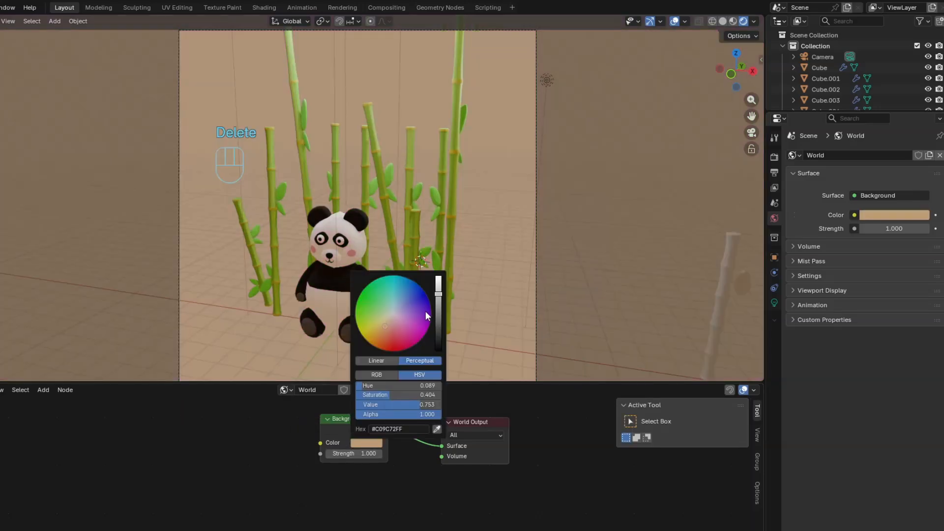
{"action": "left_click", "coordinate": [418, 305]}
{"action": "left_click_drag", "start_coordinate": [417, 305], "coordinate": [388, 328]}
{"action": "left_click_drag", "start_coordinate": [400, 336], "coordinate": [409, 297]}
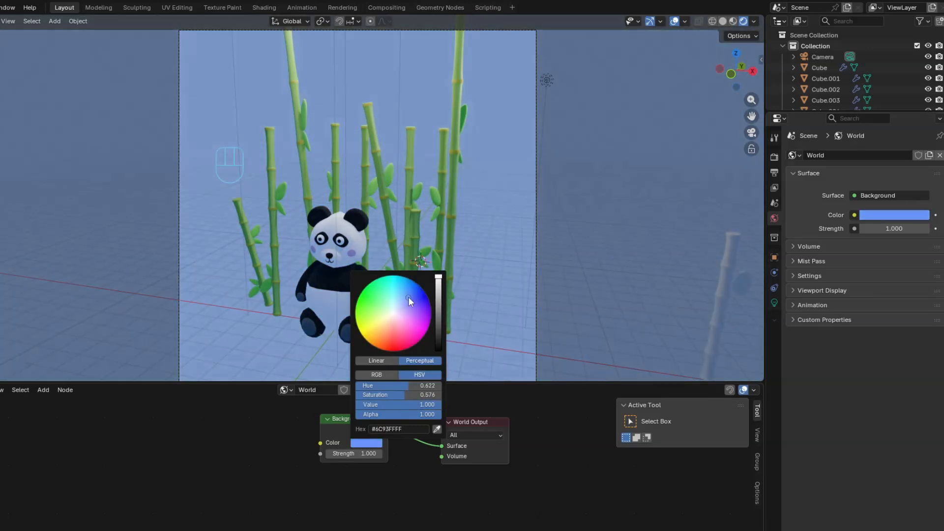
- Compare other hues and brightness levels for the world background, and set its colour to a slightly darker blue #5F88EA
{"action": "left_click_drag", "start_coordinate": [469, 383], "coordinate": [467, 446]}
{"action": "middle_click_drag", "start_coordinate": [393, 308], "coordinate": [402, 284], "text": "shift"}
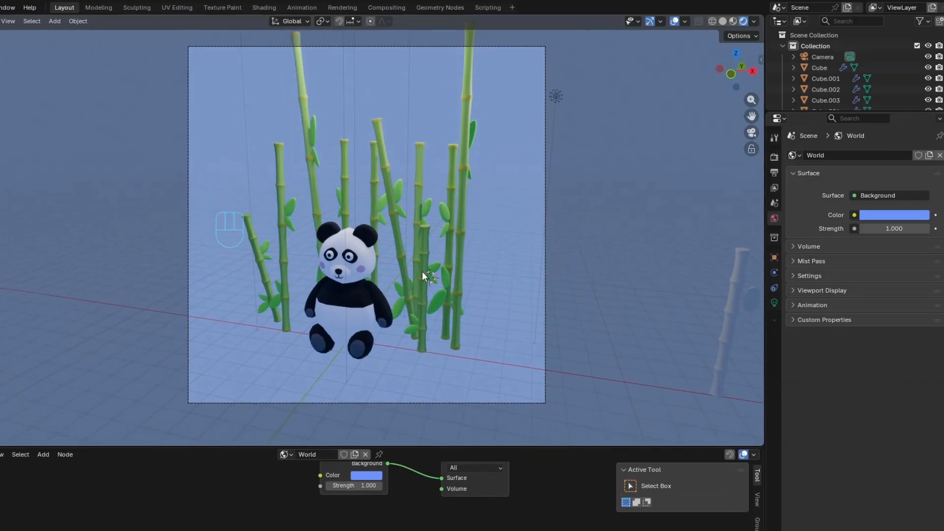
{"action": "left_click", "coordinate": [366, 475]}
{"action": "mouse_move", "coordinate": [438, 310]}
{"action": "left_mouse_down"}
{"action": "mouse_move", "coordinate": [439, 337]}
{"action": "mouse_move", "coordinate": [438, 312]}
{"action": "left_mouse_up"}
{"action": "left_click", "coordinate": [386, 326]}
{"action": "left_click", "coordinate": [376, 366]}
{"action": "left_click", "coordinate": [412, 330]}
{"action": "left_click", "coordinate": [438, 324]}
{"action": "left_click", "coordinate": [403, 336]}
{"action": "left_click", "coordinate": [408, 329]}
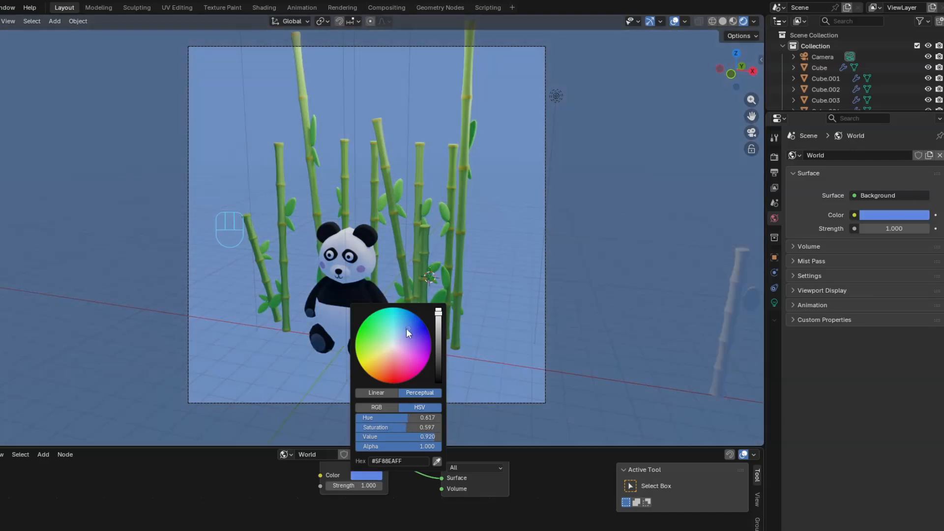
- Try other blue hues and brightness levels for the world background, and set its colour to light sky blue #50B5E9
{"action": "left_click", "coordinate": [412, 332]}
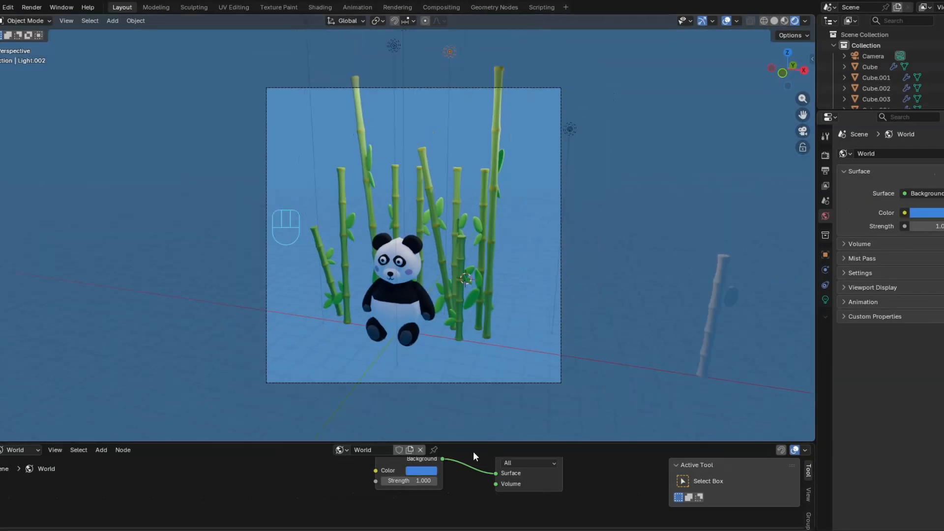
{"action": "left_click", "coordinate": [366, 475]}
{"action": "left_click", "coordinate": [492, 321]}
{"action": "left_click", "coordinate": [493, 312]}
{"action": "left_click", "coordinate": [457, 319]}
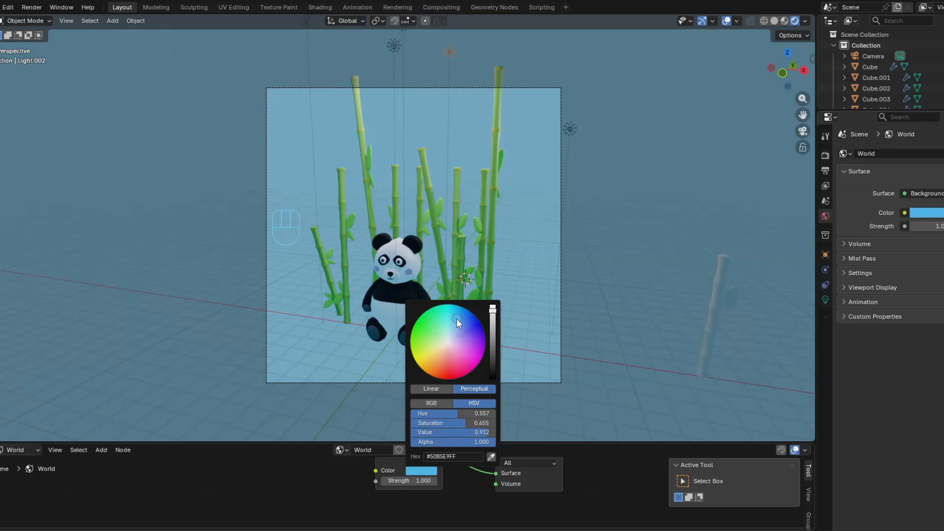
- Render a test image of the scene from the camera, and leave the render result
{"action": "left_click", "coordinate": [571, 129]}
{"action": "scroll", "coordinate": [474, 290], "scroll_direction": "up", "scroll_amount": 1}
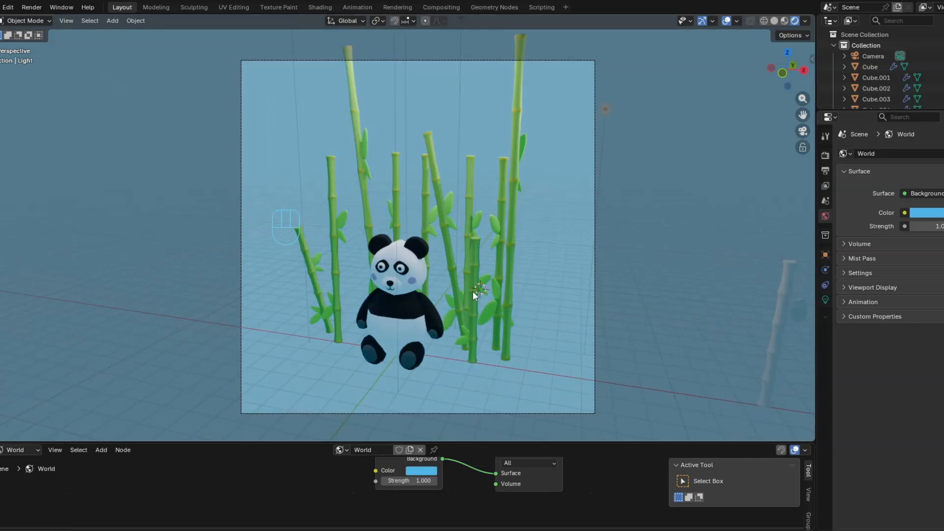
{"action": "left_click", "coordinate": [31, 6]}
{"action": "left_click", "coordinate": [48, 20]}
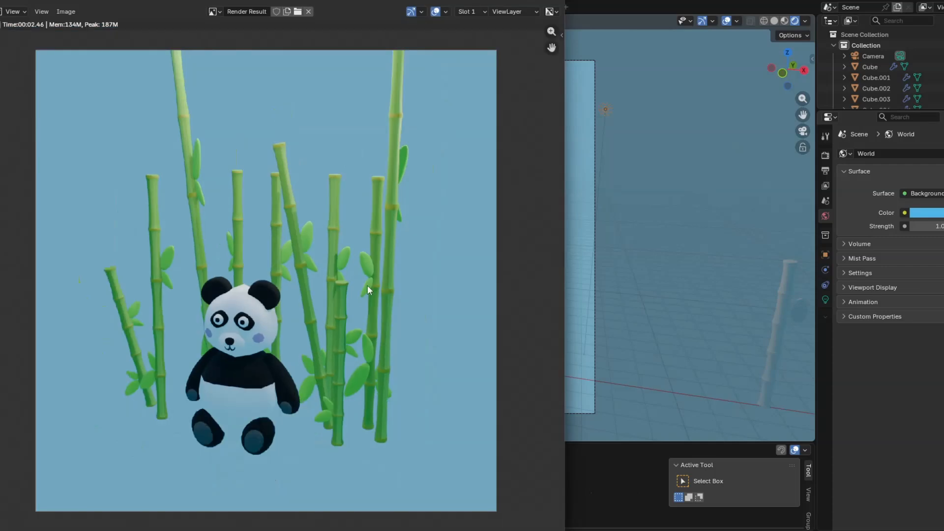
{"action": "key", "text": "Escape"}
- Snap the 3D cursor to the world origin and add a plane there
{"action": "key", "text": "shift+s"}
{"action": "left_click", "coordinate": [378, 364]}
{"action": "key", "text": "shift+s"}
{"action": "left_click", "coordinate": [312, 388]}
{"action": "key", "text": "shift+a"}
{"action": "mouse_move", "coordinate": [354, 318]}
{"action": "left_click", "coordinate": [471, 115]}
- Scale the plane up by 5.4 and again by 1.602 to form the ground, and rotate it -25.4° about the vertical axis
{"action": "key", "text": "s"}
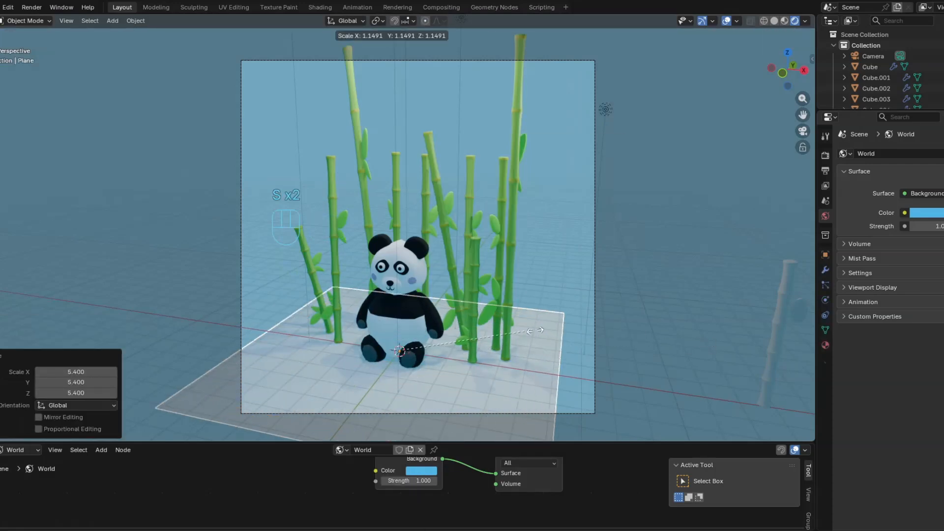
{"action": "left_click", "coordinate": [587, 337]}
{"action": "key", "text": "r"}
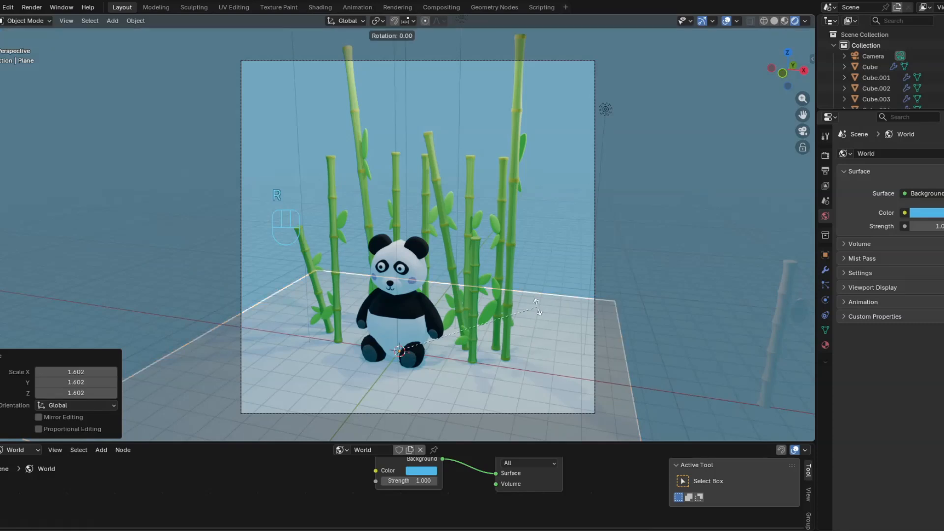
{"action": "left_click", "coordinate": [568, 378]}
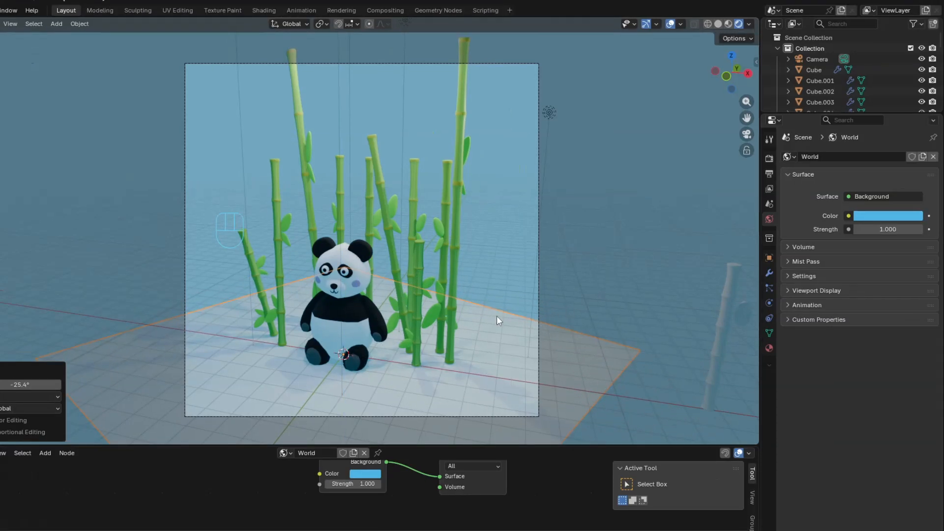
- Give the ground plane's material a pink base colour #E7AFDF and a roughness of 1.0, and render a test image
{"action": "left_click", "coordinate": [769, 348]}
{"action": "left_click", "coordinate": [885, 270]}
{"action": "left_click", "coordinate": [873, 133]}
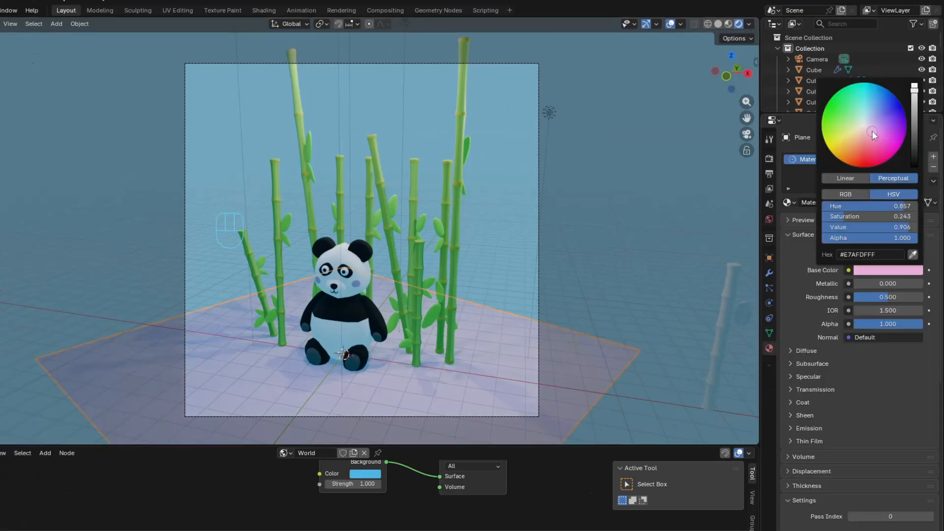
{"action": "left_click_drag", "start_coordinate": [870, 297], "coordinate": [926, 297]}
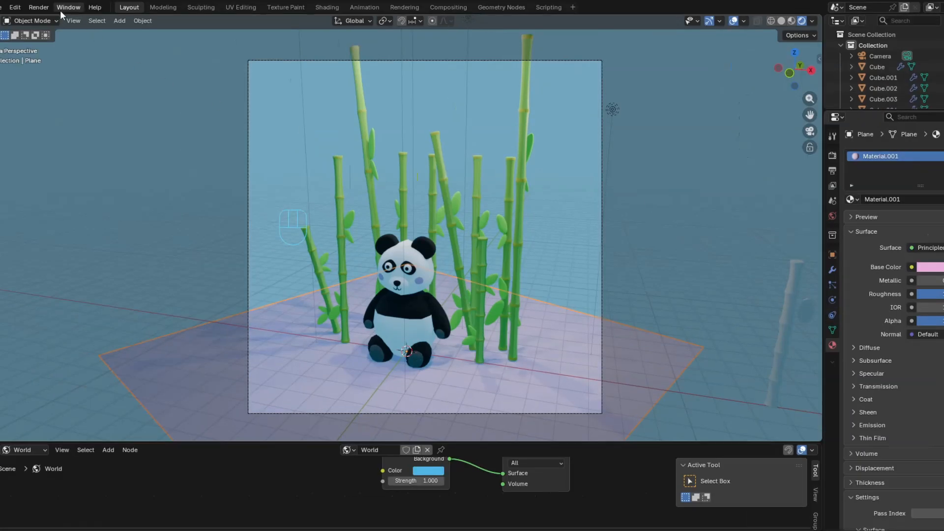
{"action": "left_click", "coordinate": [60, 11]}
{"action": "left_click", "coordinate": [49, 19]}
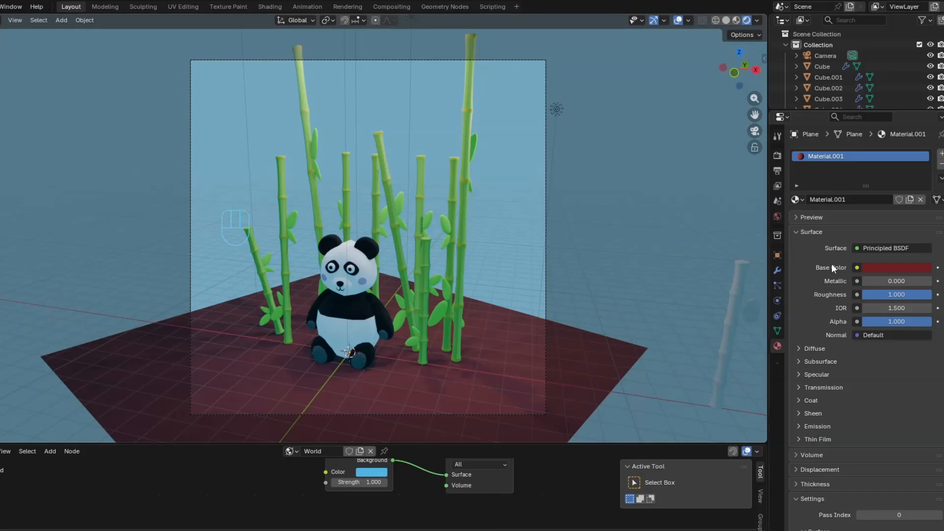
- Set the ground plane's base colour to dark red #6E2024 and make the world background blue slightly darker
{"action": "left_click", "coordinate": [877, 267]}
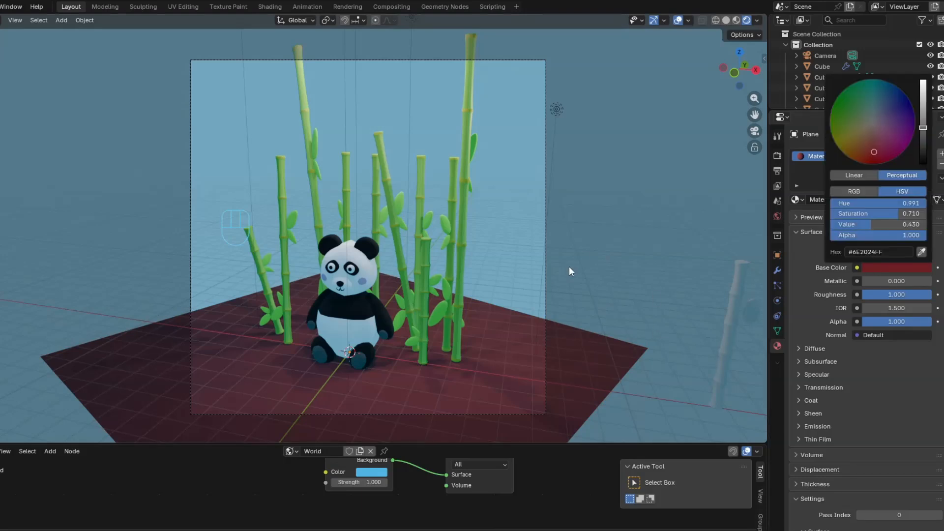
{"action": "left_click", "coordinate": [375, 472]}
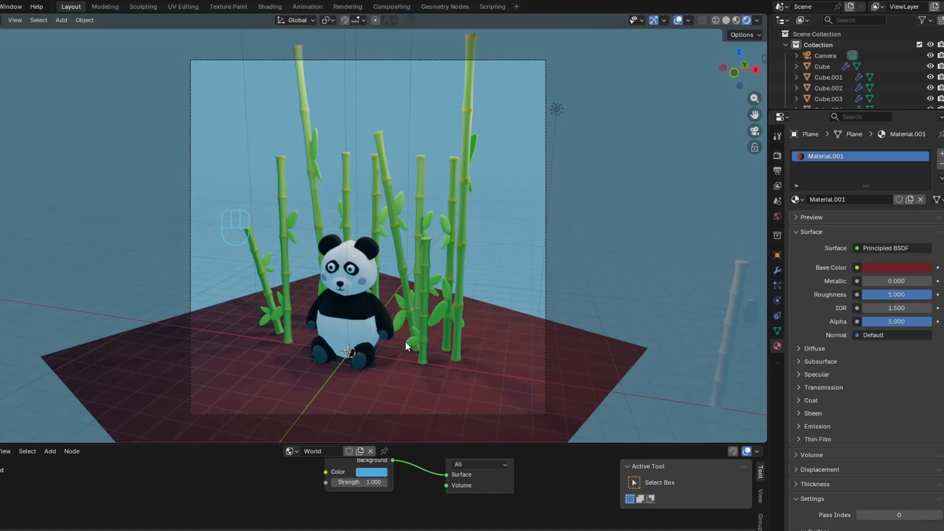
- Find the Freestyle option in the scene's render settings and enable it for outlined rendering
{"action": "left_click", "coordinate": [777, 171]}
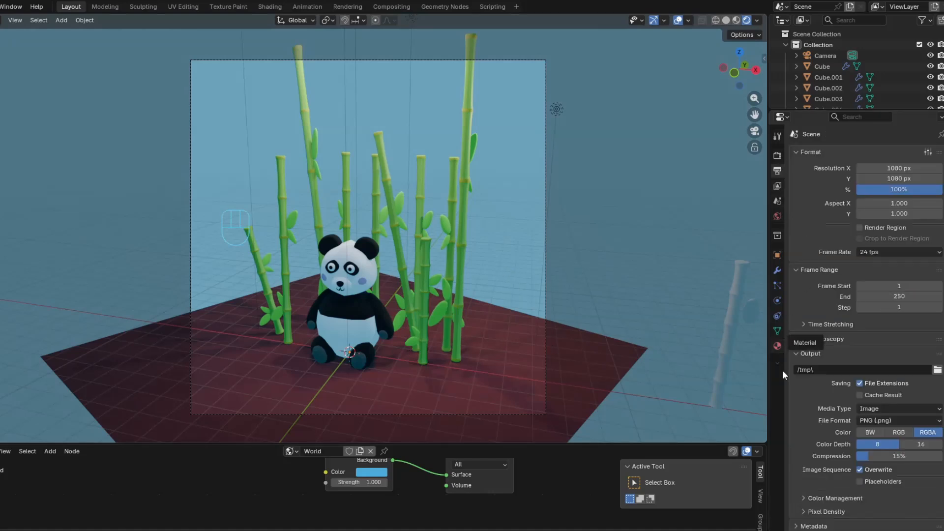
{"action": "left_click", "coordinate": [777, 156]}
{"action": "left_click", "coordinate": [797, 404]}
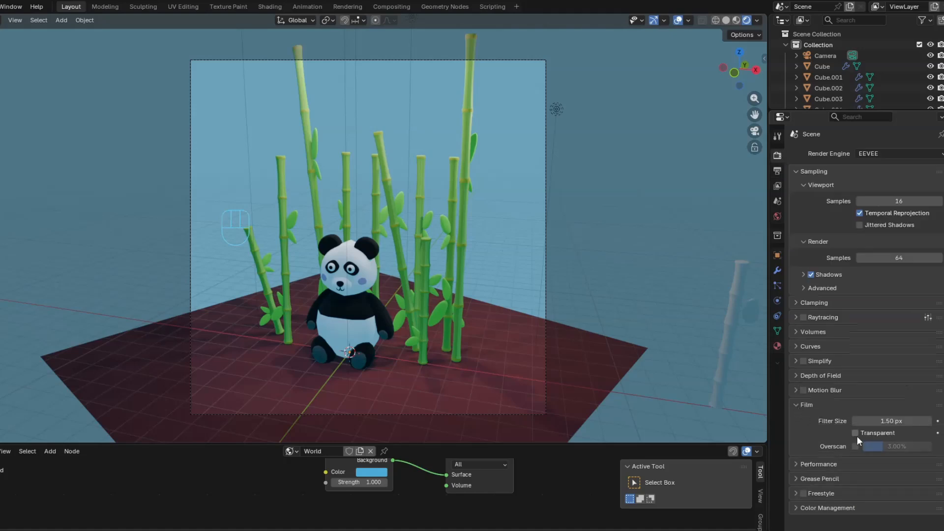
{"action": "left_click", "coordinate": [795, 479]}
{"action": "scroll", "coordinate": [801, 483], "scroll_direction": "down", "scroll_amount": 1}
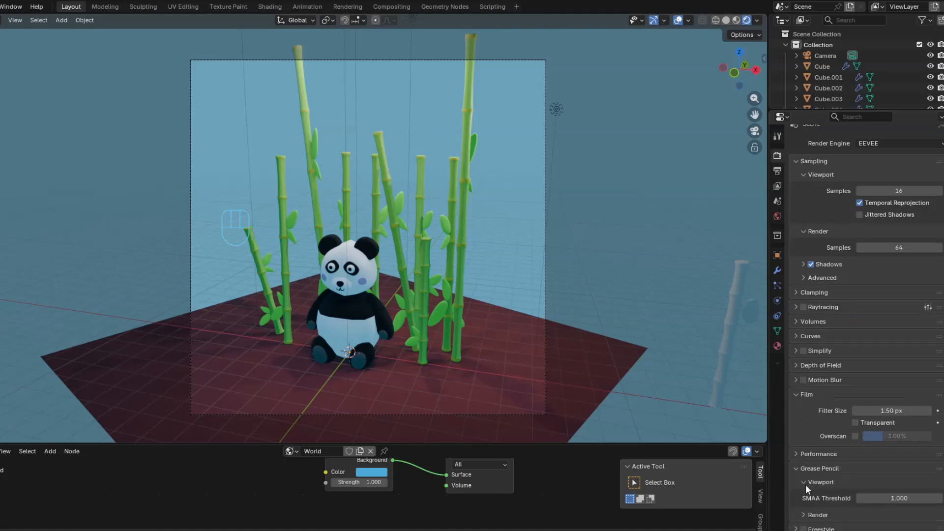
{"action": "scroll", "coordinate": [806, 484], "scroll_direction": "down", "scroll_amount": 1}
{"action": "left_click", "coordinate": [803, 496]}
{"action": "left_click", "coordinate": [803, 497]}
{"action": "left_click", "coordinate": [795, 510]}
{"action": "scroll", "coordinate": [796, 508], "scroll_direction": "down", "scroll_amount": 2}
{"action": "left_click", "coordinate": [804, 478]}
- Set the Freestyle line thickness to 1.5 px and render a test image to check the outlines
{"action": "left_click", "coordinate": [876, 506]}
{"action": "type", "text": "1.5"}
{"action": "key", "text": "Return"}
{"action": "left_click", "coordinate": [2, 6]}
{"action": "left_click", "coordinate": [19, 19]}
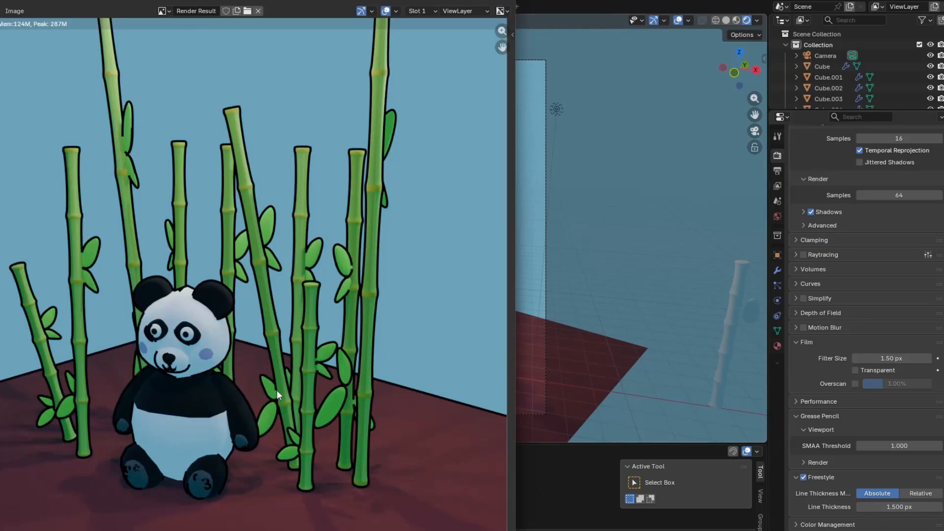
{"action": "scroll", "coordinate": [276, 390], "scroll_direction": "down", "scroll_amount": 1}
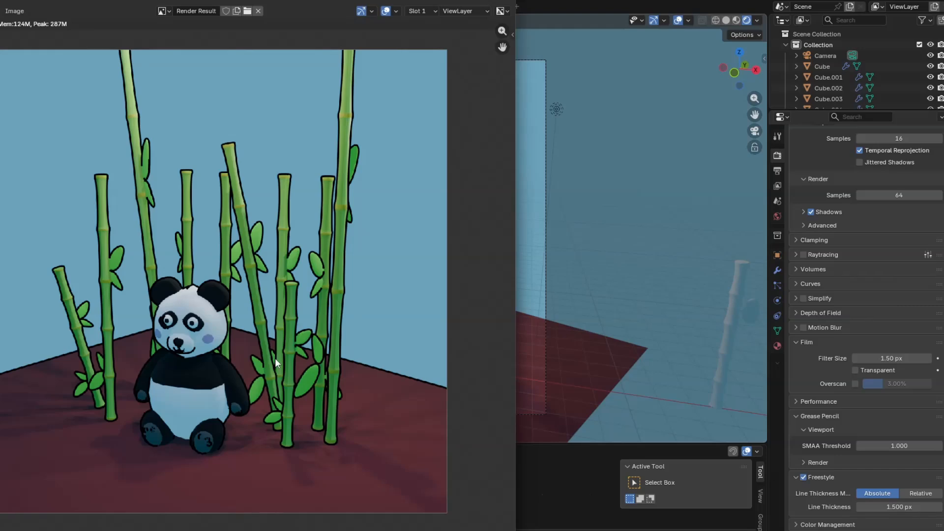
{"action": "left_click", "coordinate": [503, 2]}
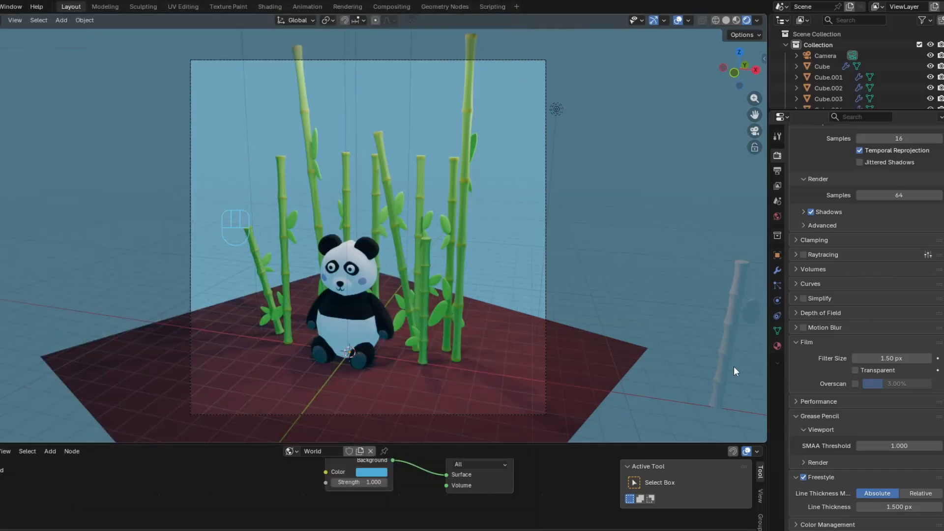
- Reduce the Freestyle line thickness to 1.1 px and render the image again
{"action": "left_click", "coordinate": [907, 506]}
{"action": "type", "text": "1"}
{"action": "key", "text": "Return"}
{"action": "left_click", "coordinate": [890, 507]}
{"action": "type", "text": "1.1"}
{"action": "key", "text": "Return"}
{"action": "left_click", "coordinate": [2, 6]}
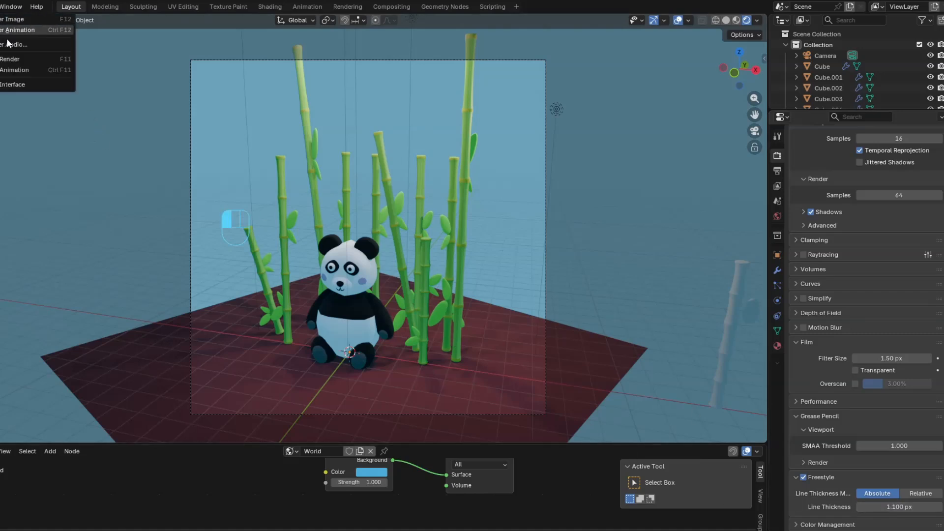
{"action": "left_click", "coordinate": [17, 24]}
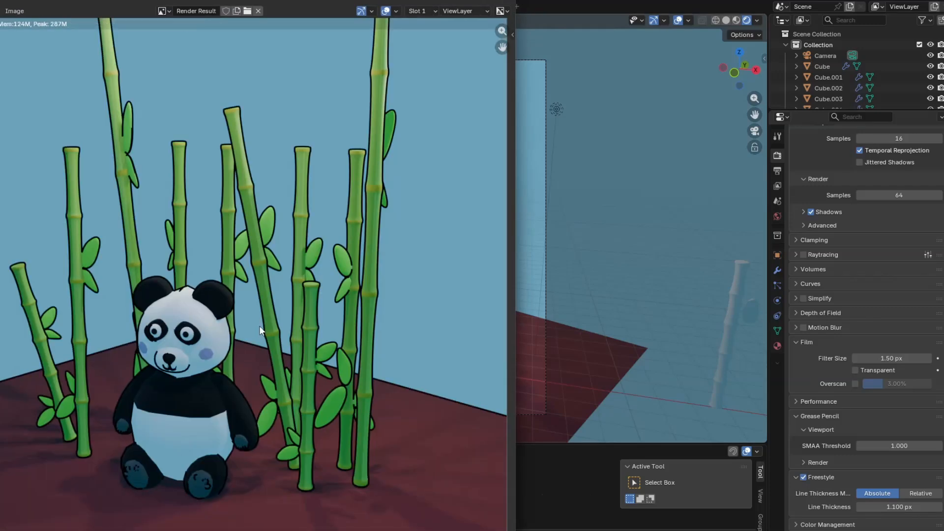
{"action": "scroll", "coordinate": [259, 325], "scroll_direction": "down", "scroll_amount": 1}
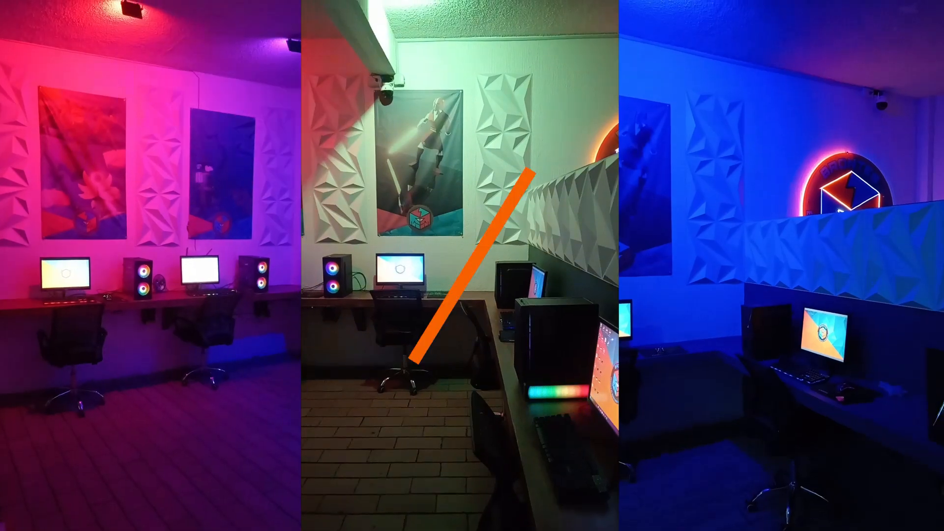